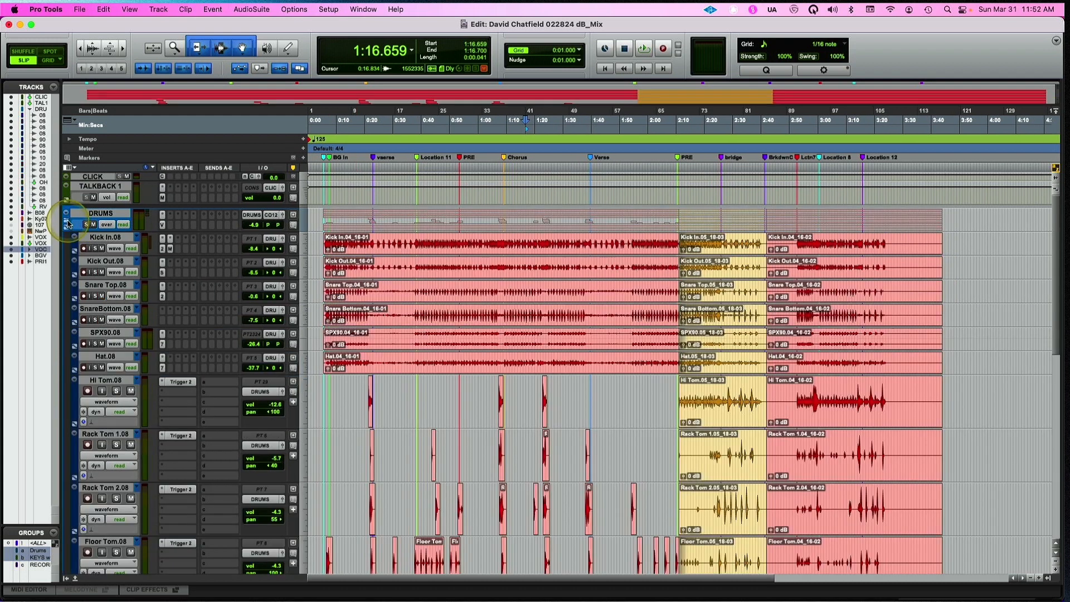
Expand the DRUMS folder track and select the first section's clips across all the grouped drum tracks
left_click(65, 212)
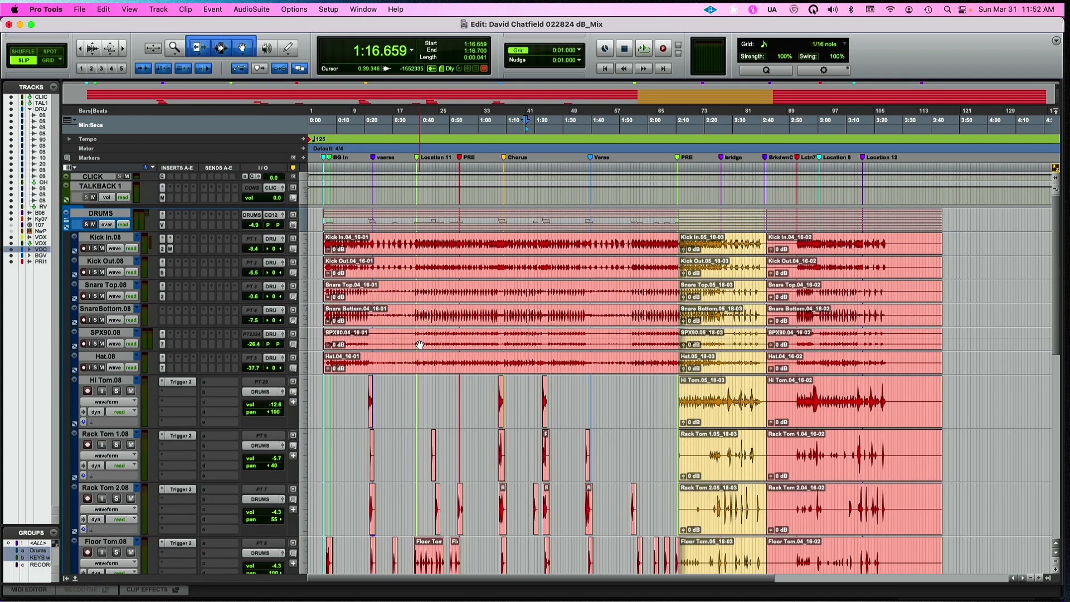
scroll(420, 345, "down", 5)
scroll(420, 345, "up", 5)
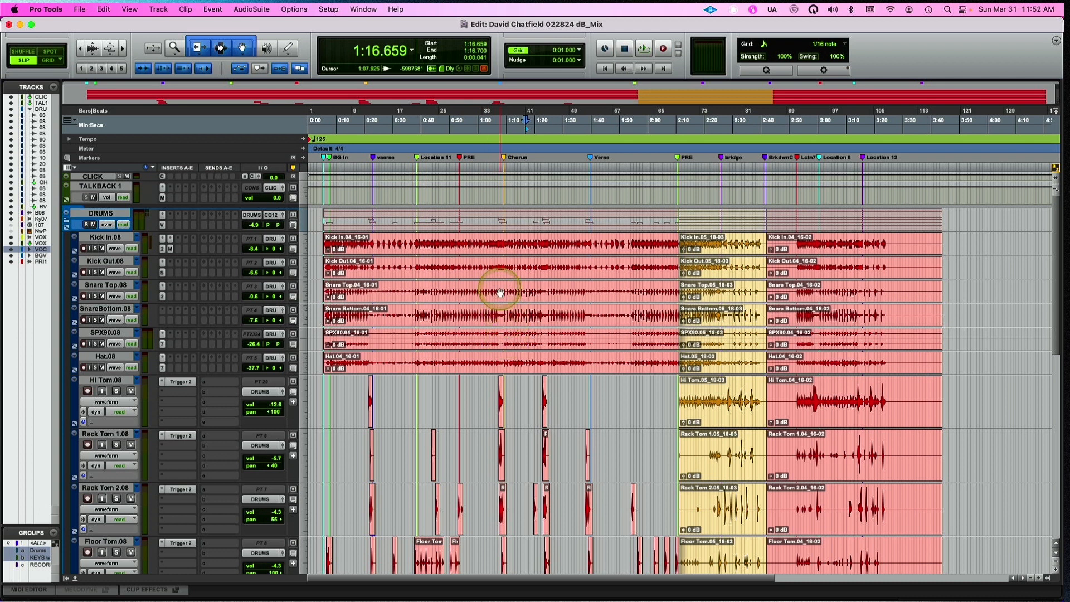
left_click(488, 244)
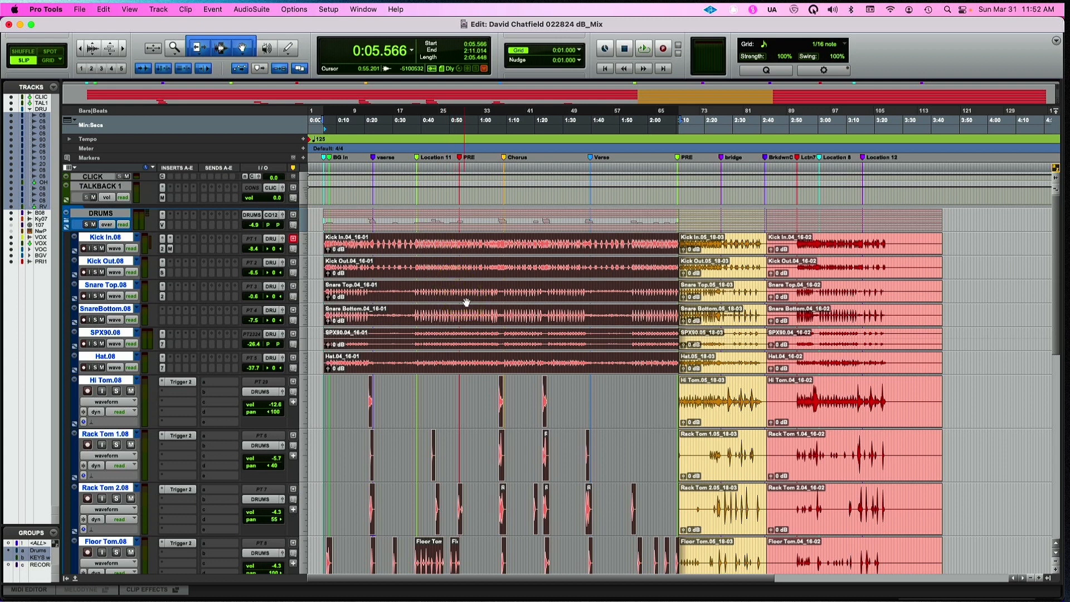
scroll(467, 302, "down", 10)
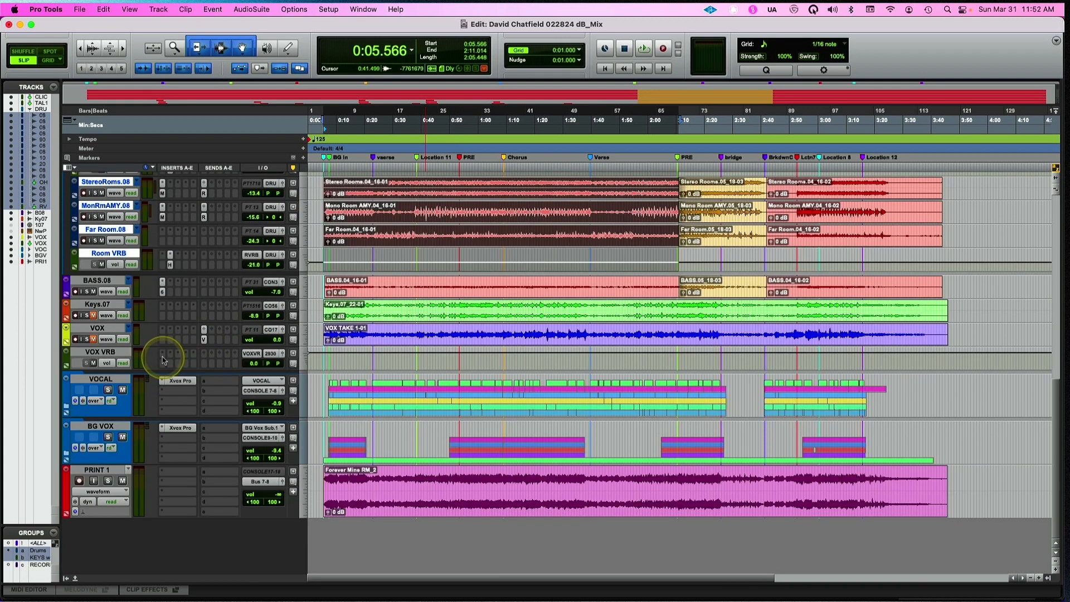
Expand the VOCAL folder track, examine the edited clips on the L VOX COMP track up close, and collapse the folder
left_click(65, 407)
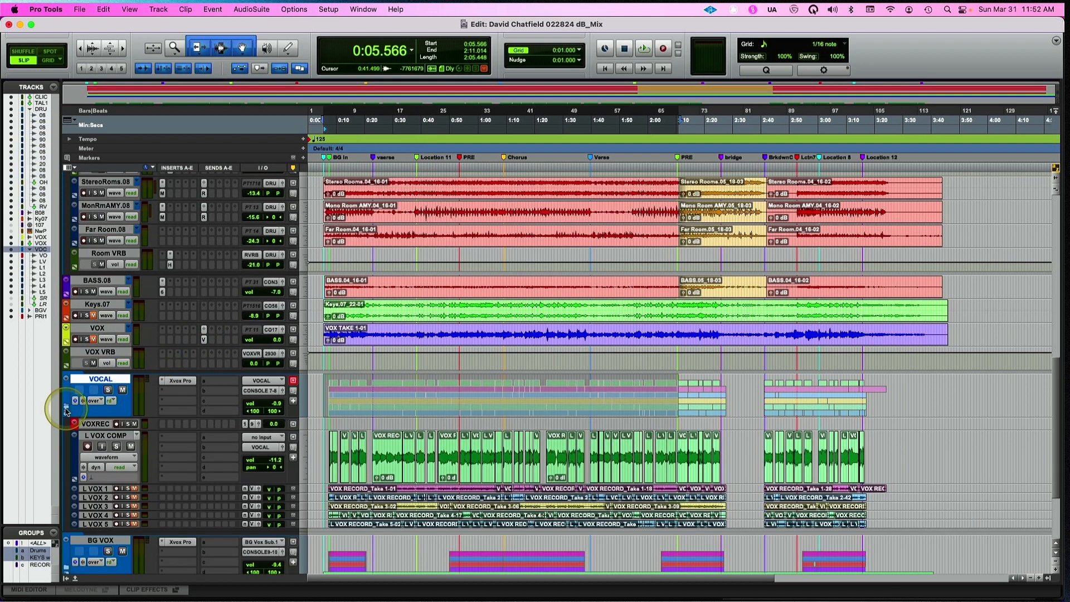
left_click(65, 408)
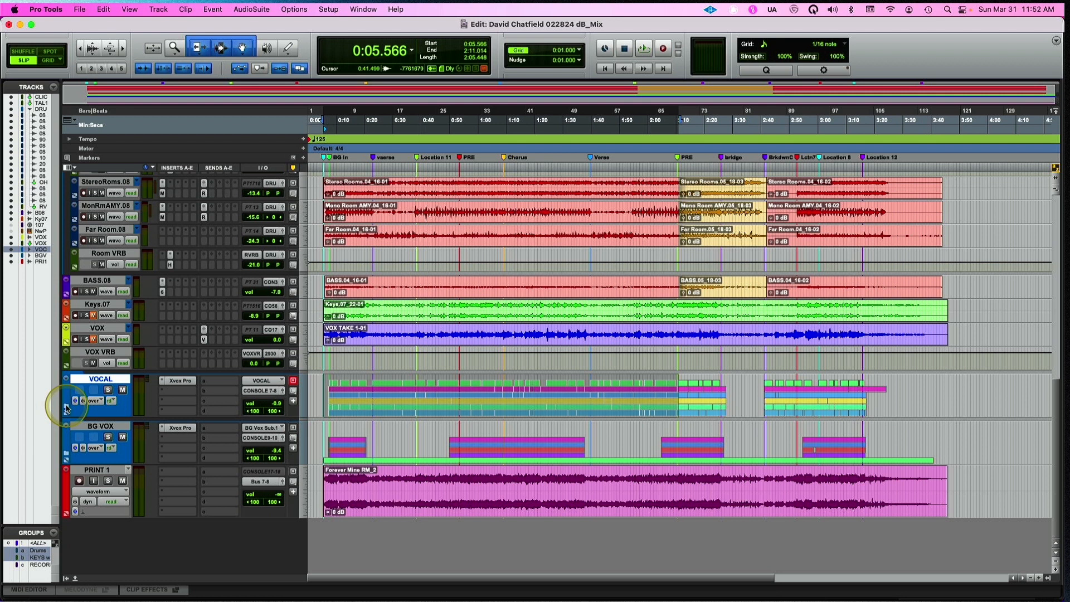
left_click(66, 408)
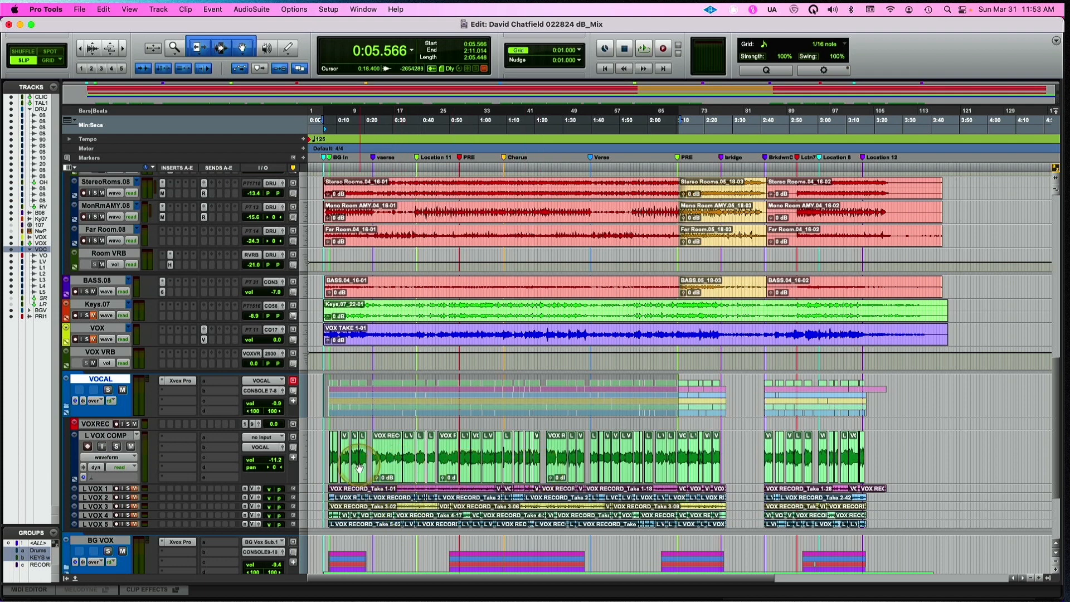
key("t")
key("t")
key("t")
key("t")
key("t")
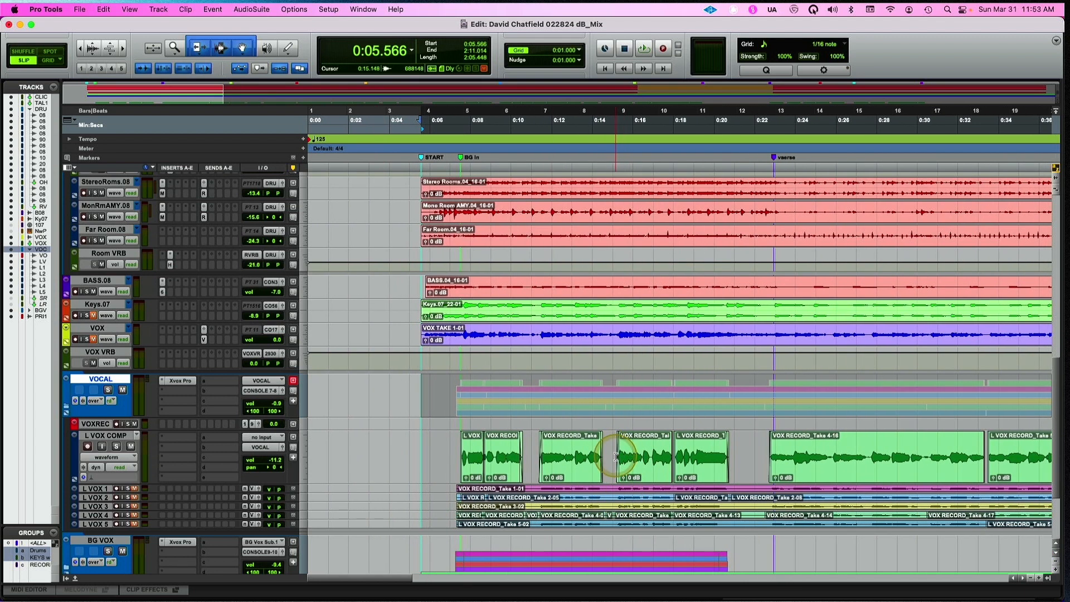
key("t")
key("r")
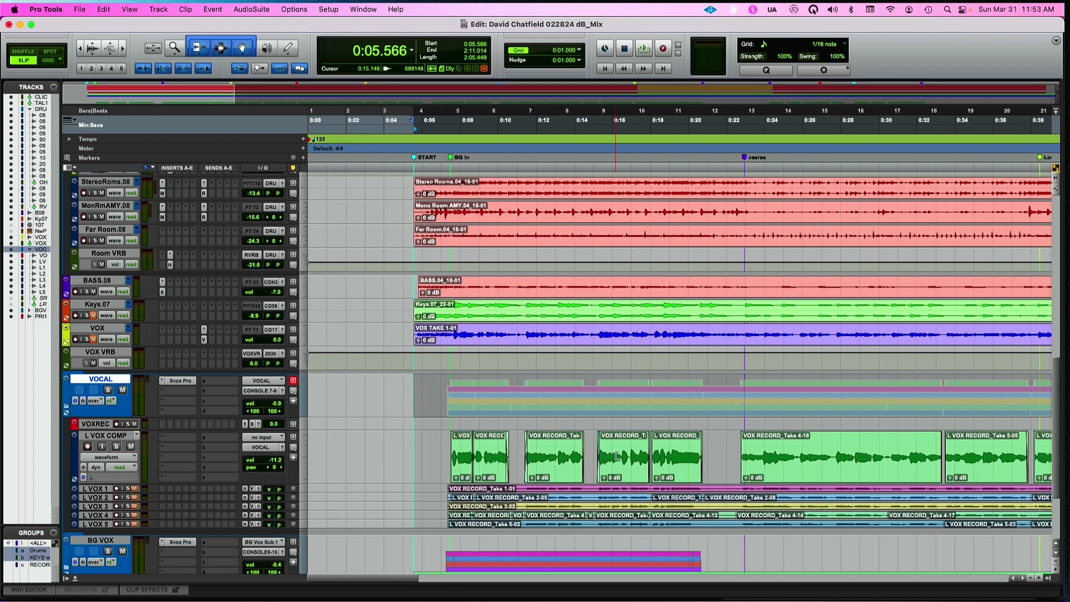
key("r")
key("r")
key("r")
key("r")
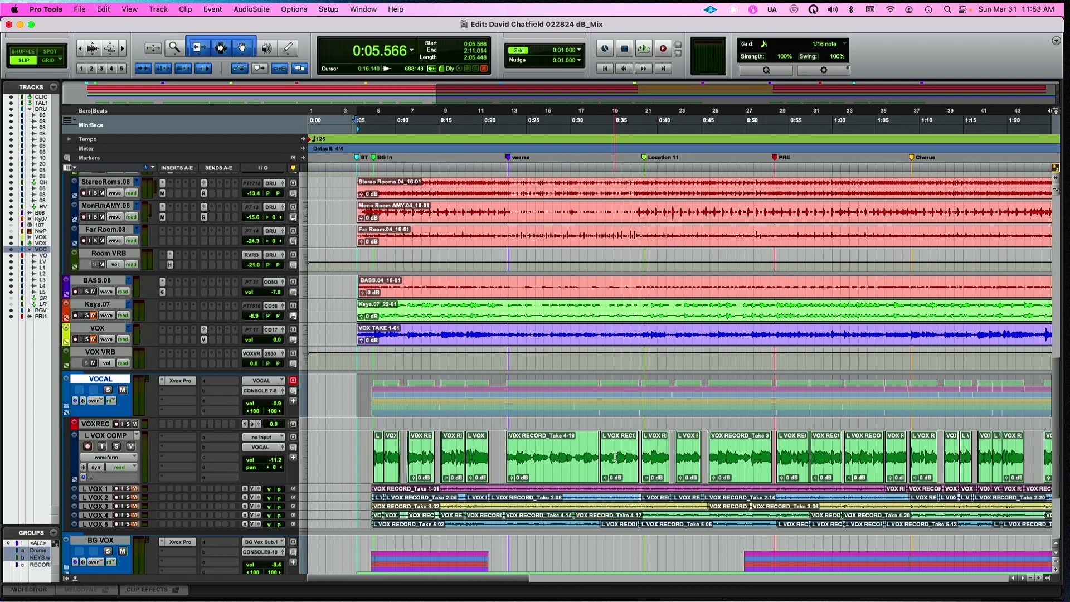
key("r")
key("r")
key("r")
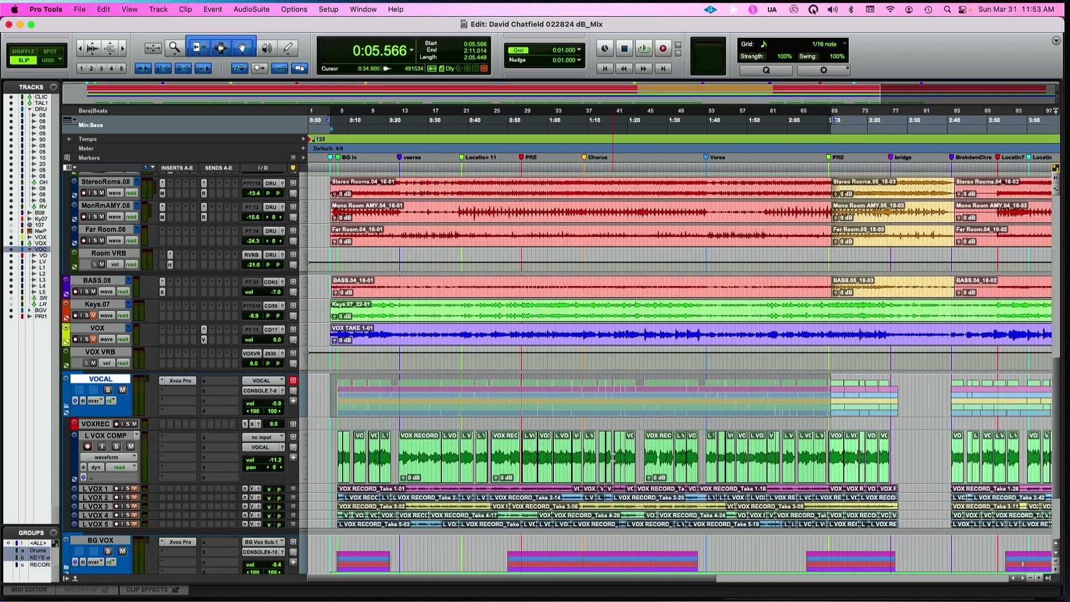
key("r")
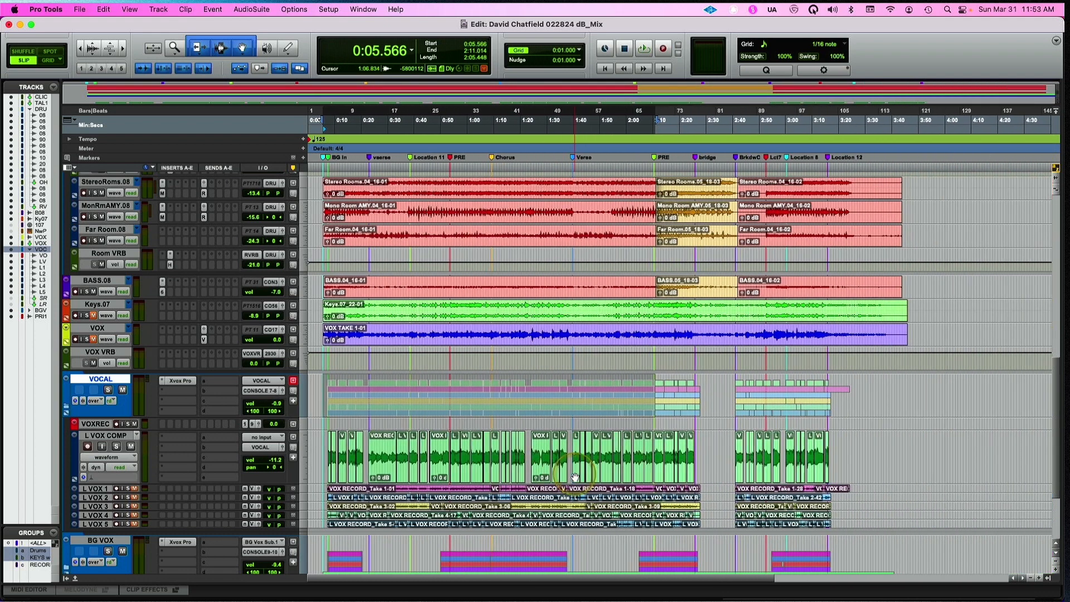
left_click(67, 409)
Expand the BG VOX folder track, look over its harmony and print tracks, and collapse the folder
left_click(67, 455)
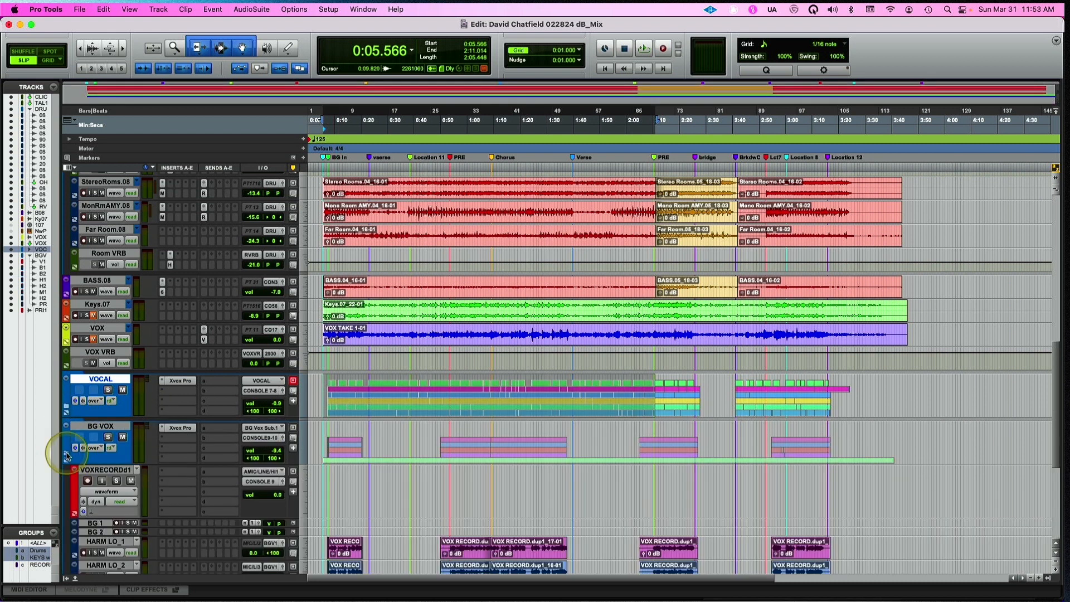
scroll(406, 446, "down", 5)
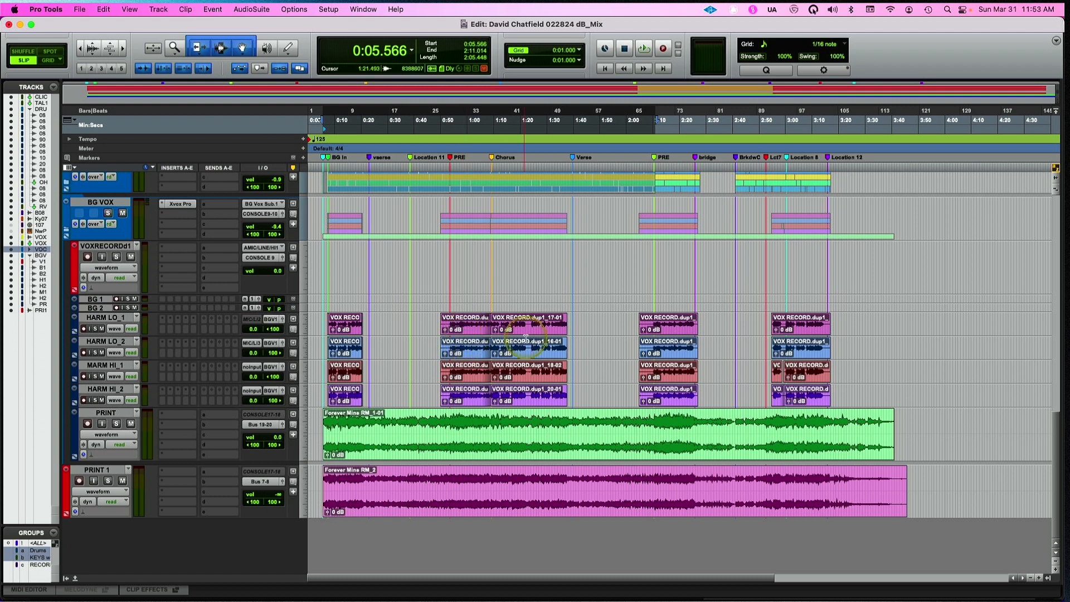
left_click(486, 335)
left_click(66, 235)
Increase the height of the DRUMS folder track and look over the drum clips inside it
scroll(371, 262, "up", 15)
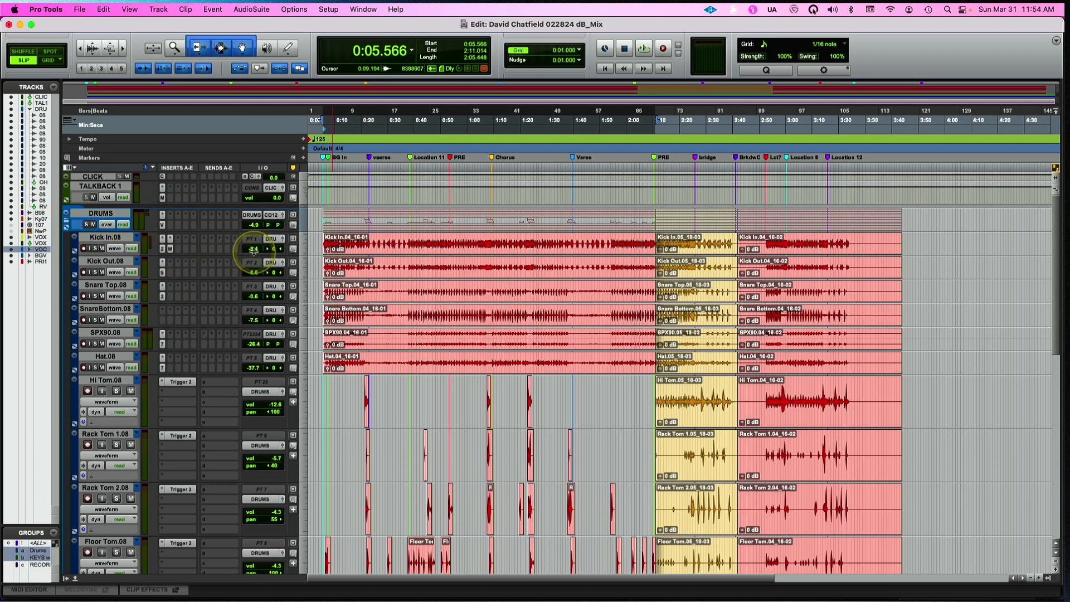
left_click(305, 232)
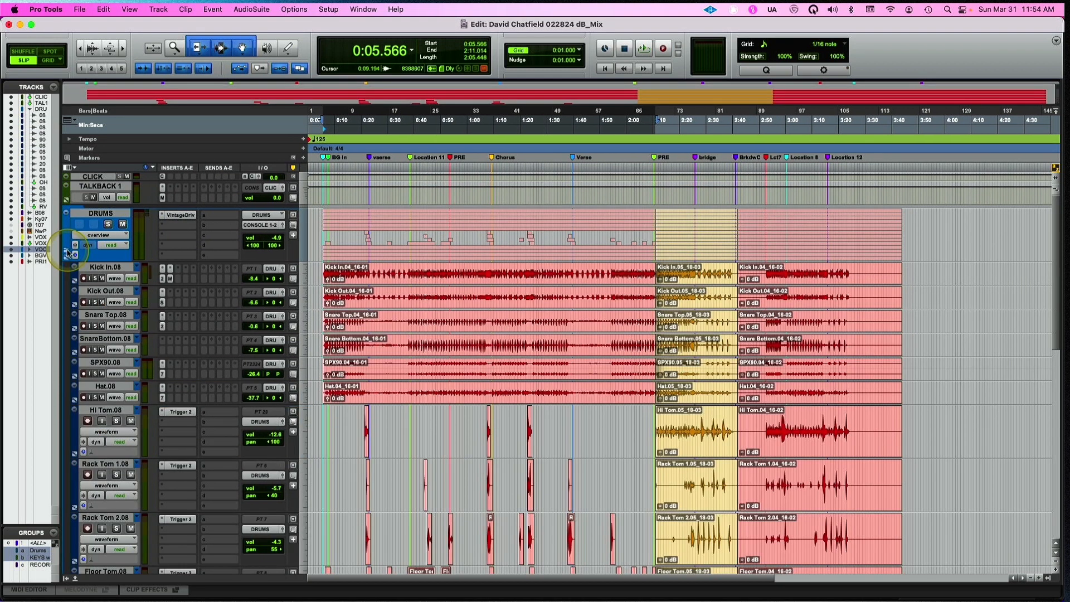
scroll(769, 323, "down", 5)
scroll(769, 324, "up", 2)
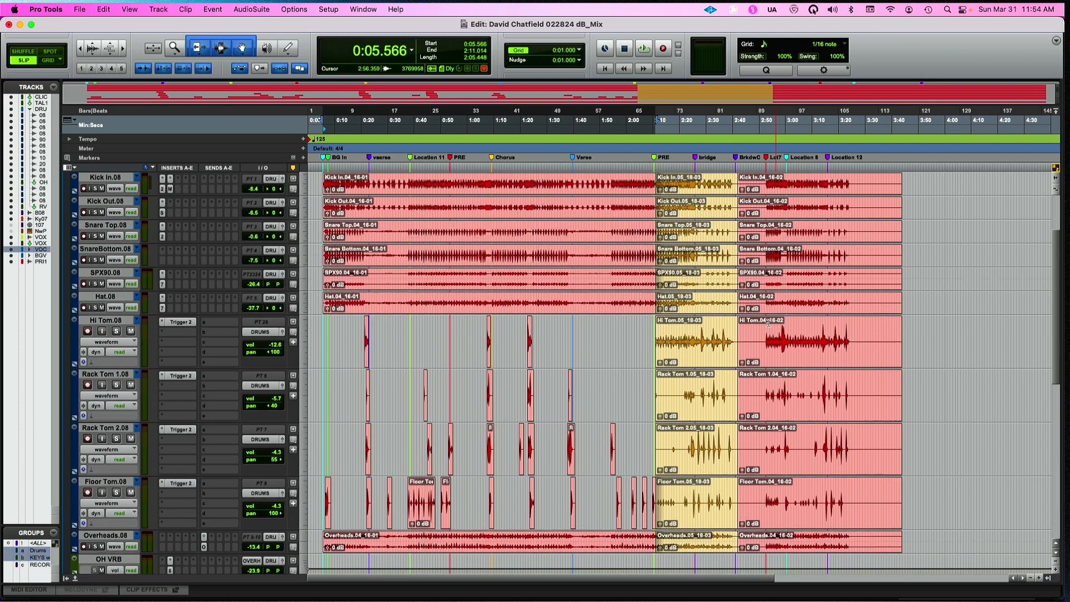
Select all drum tracks from the session start to 3:45.464, just past the last clip, and consolidate each into one continuous clip
scroll(768, 323, "up", 1)
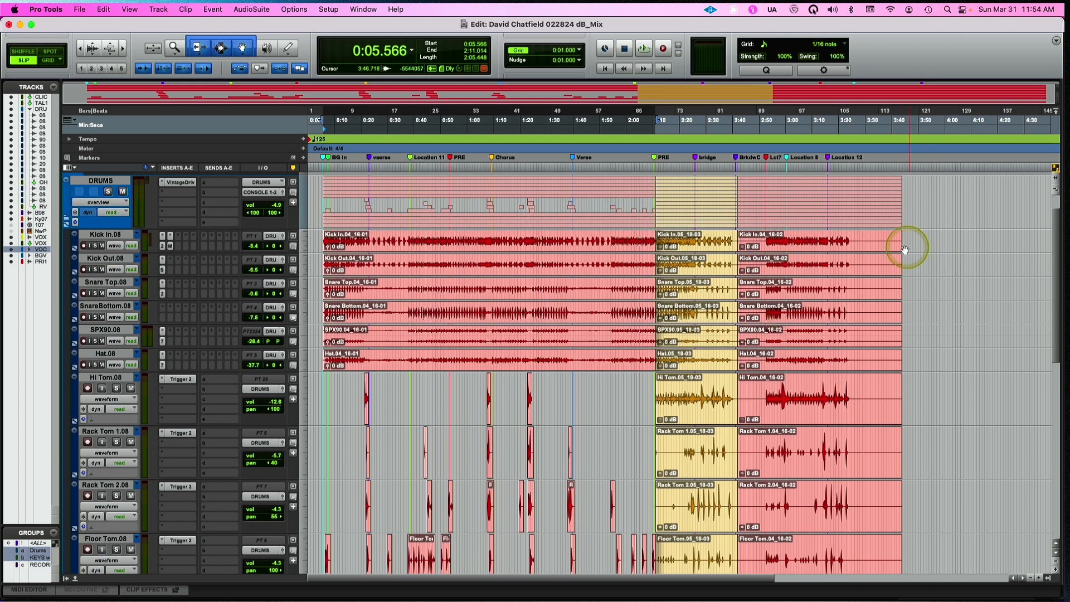
left_click_drag(905, 241, 281, 265)
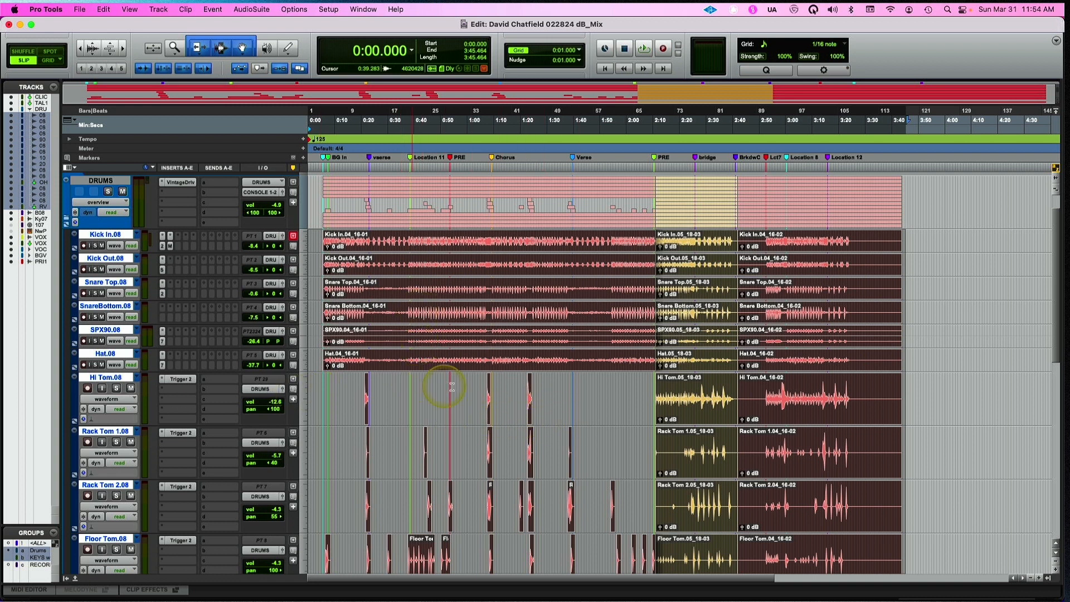
scroll(551, 395, "down", 5)
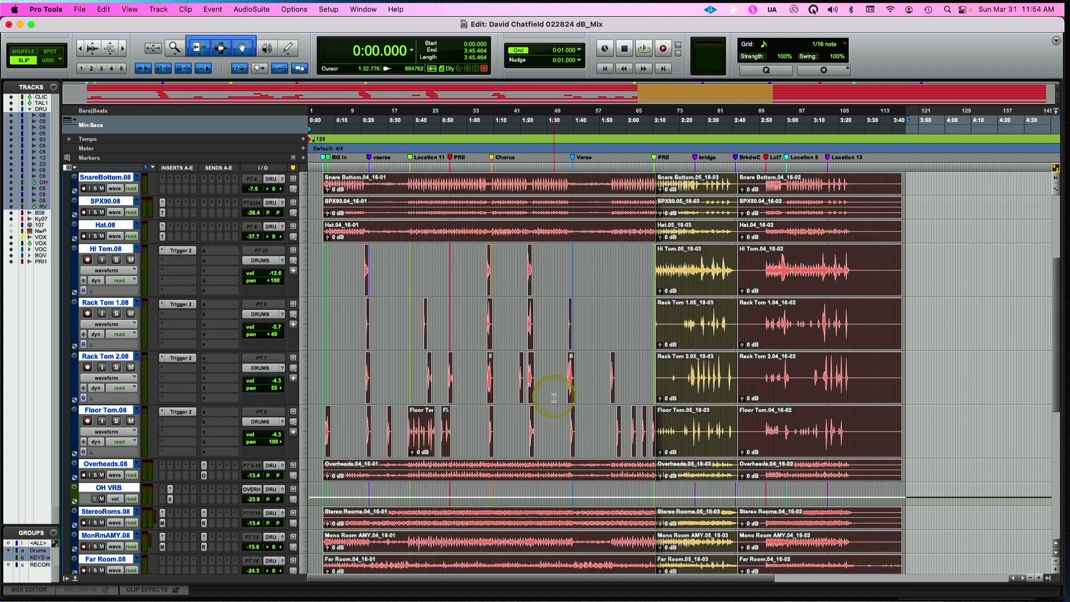
scroll(554, 398, "down", 2)
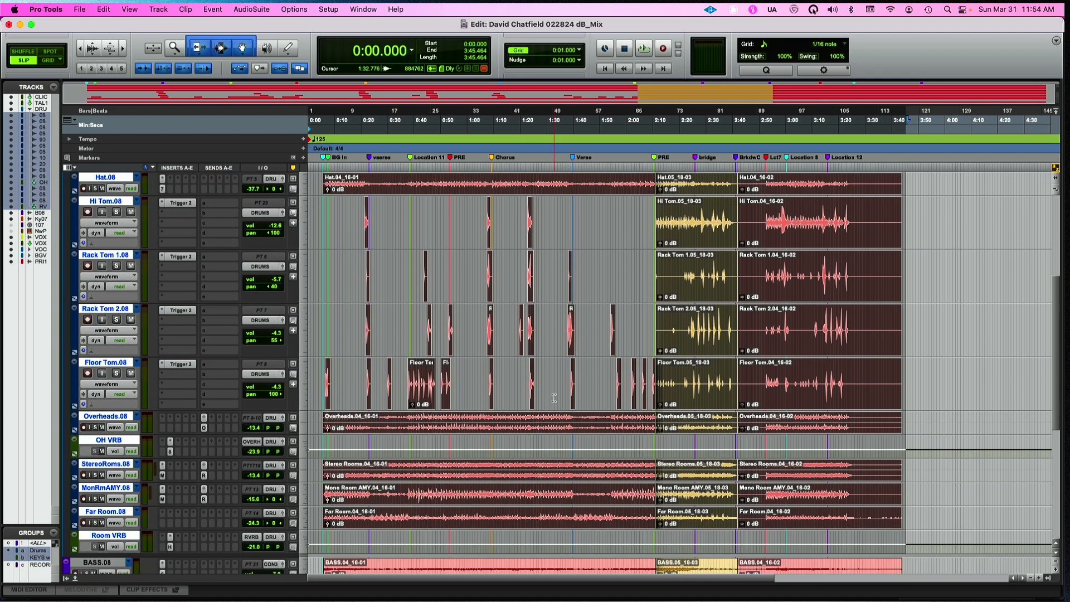
left_click(368, 345)
key("alt+shift+3")
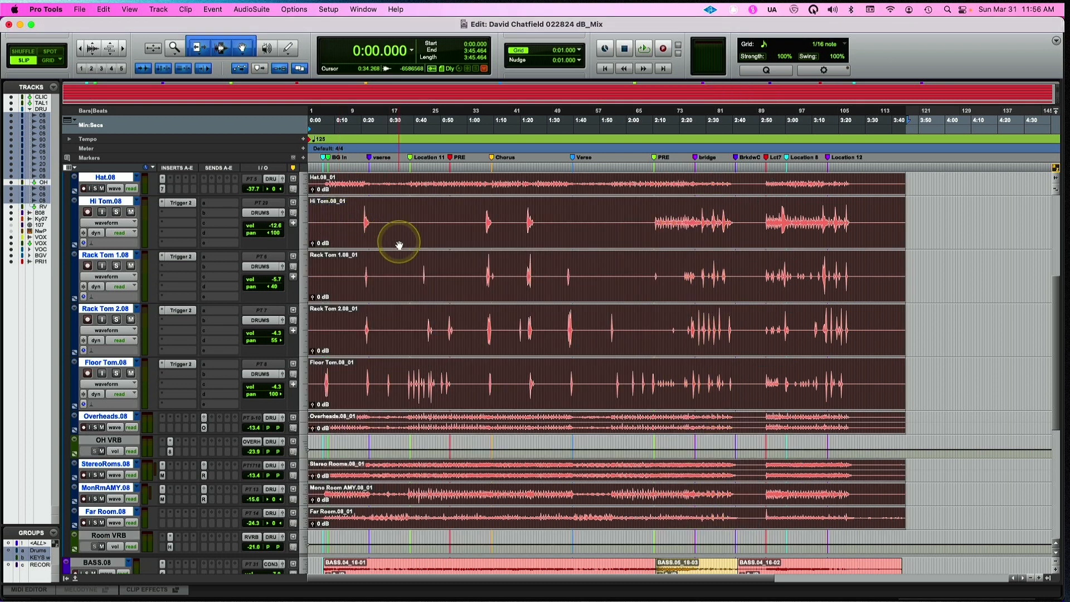
scroll(399, 239, "up", 8)
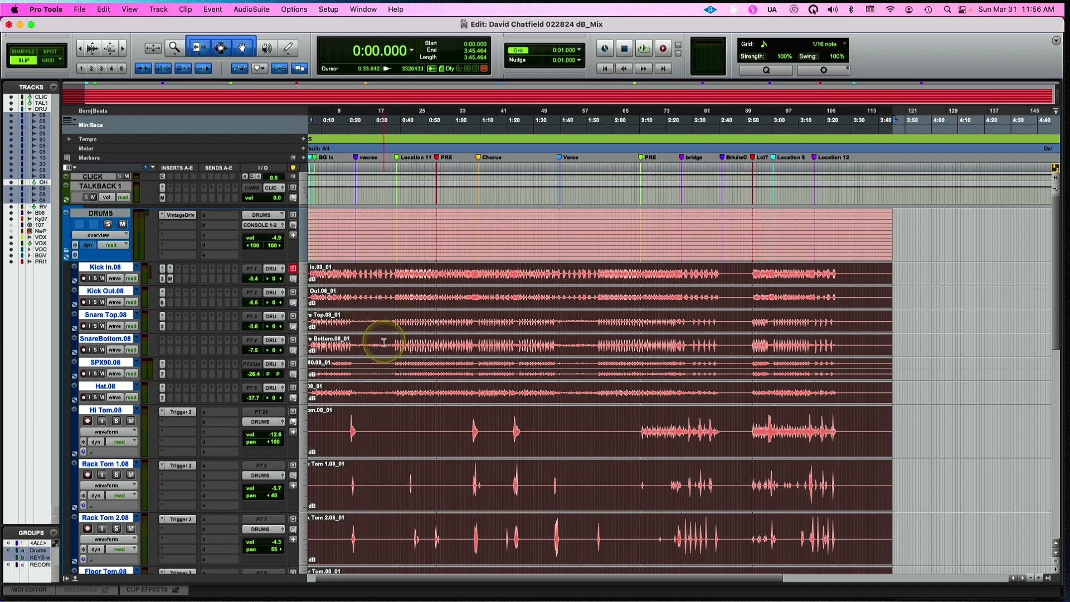
scroll(383, 317, "down", 4)
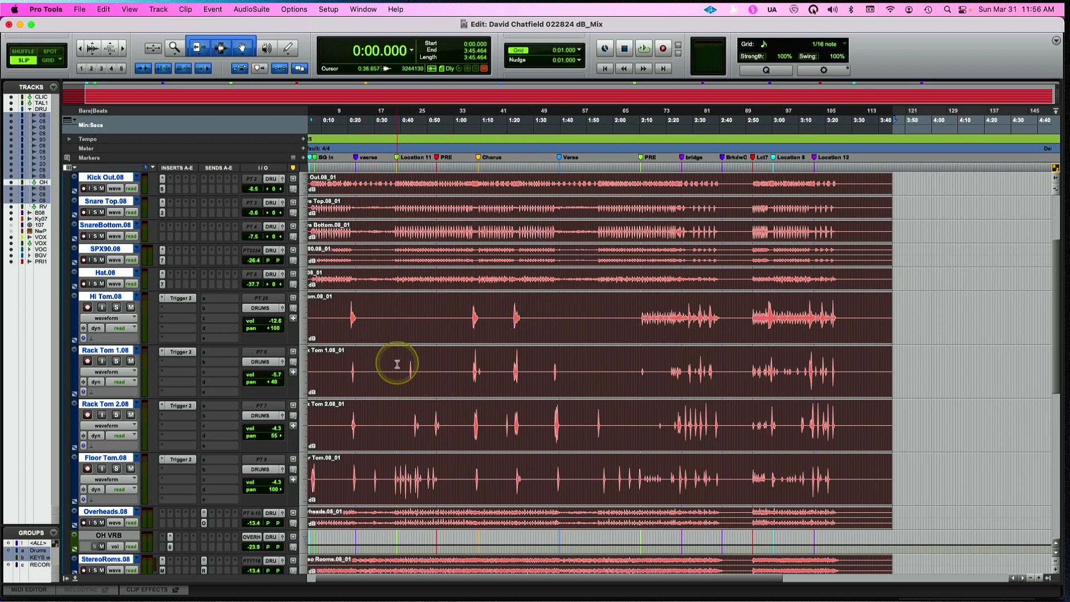
scroll(401, 373, "down", 5)
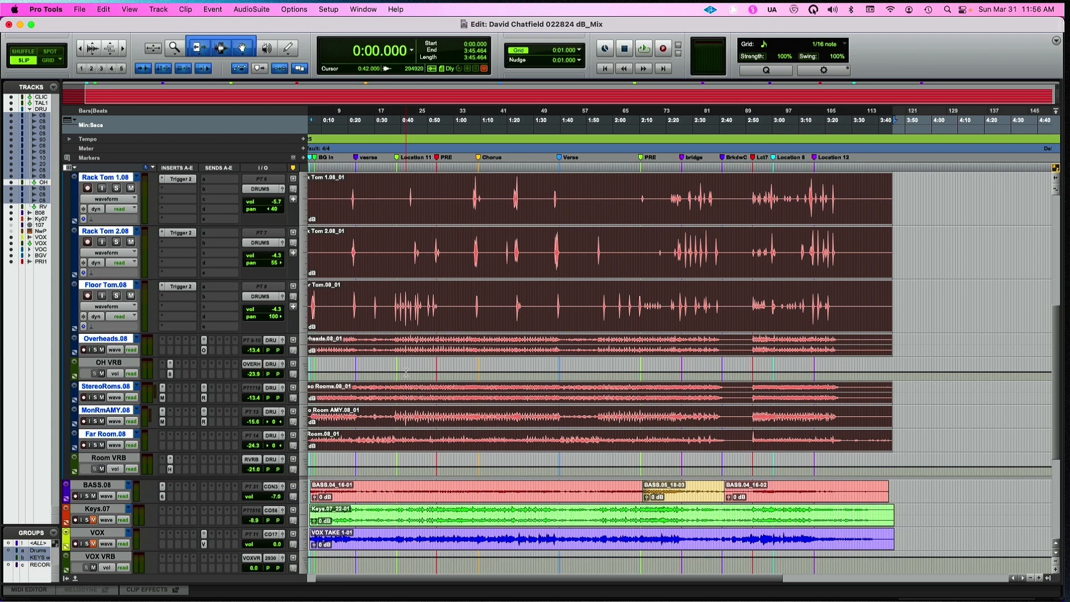
key("super+shift+k")
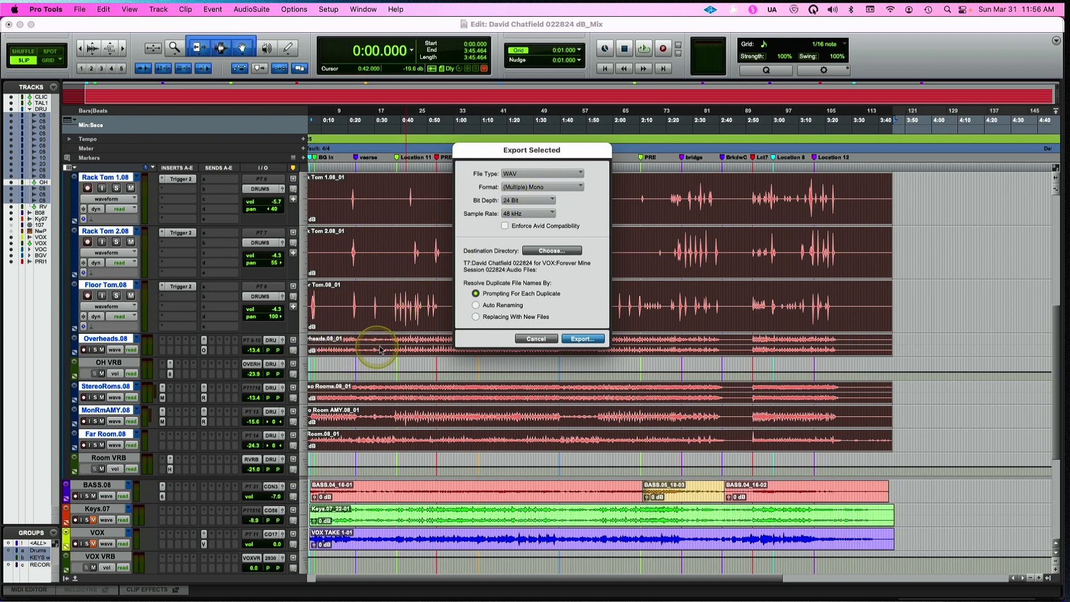
left_click(535, 338)
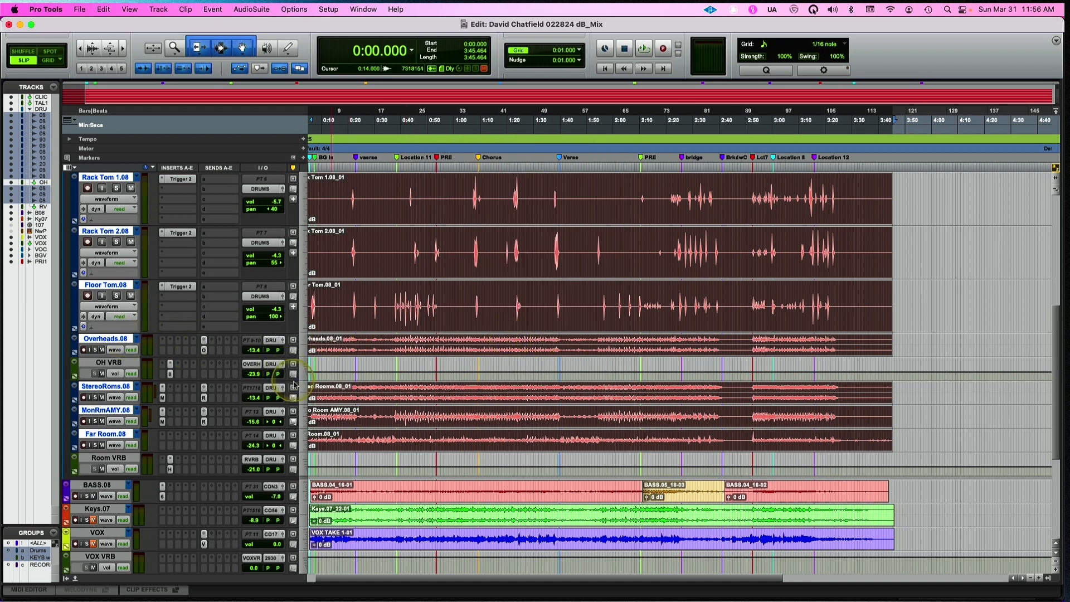
Move the mono tracks MonRmAMY.08 and Far Room.08 together to directly above the Overheads.08 track
left_click(125, 415)
left_click(125, 415)
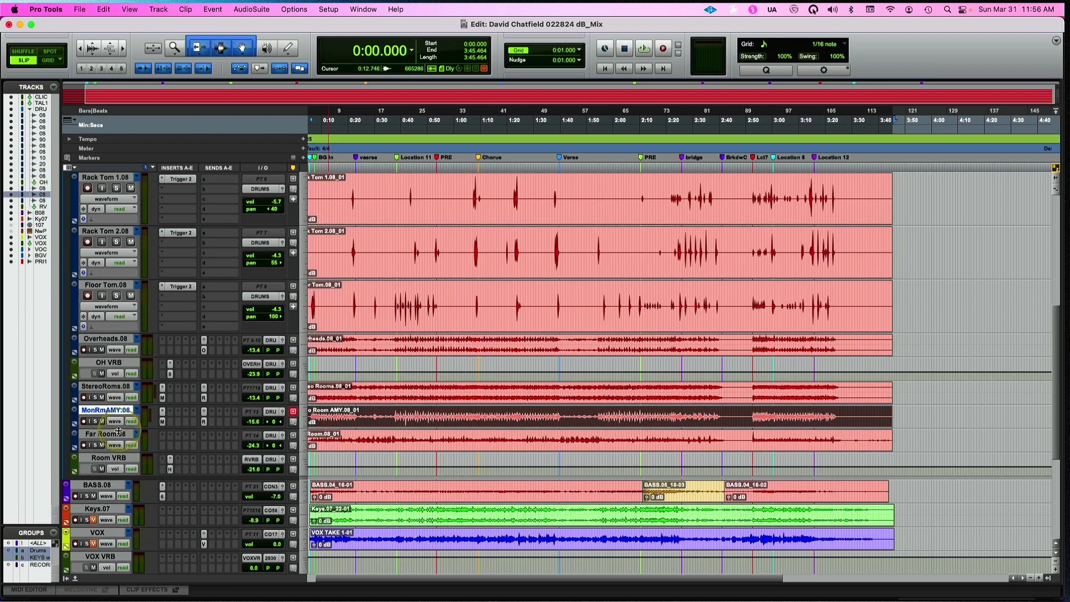
left_click(119, 438)
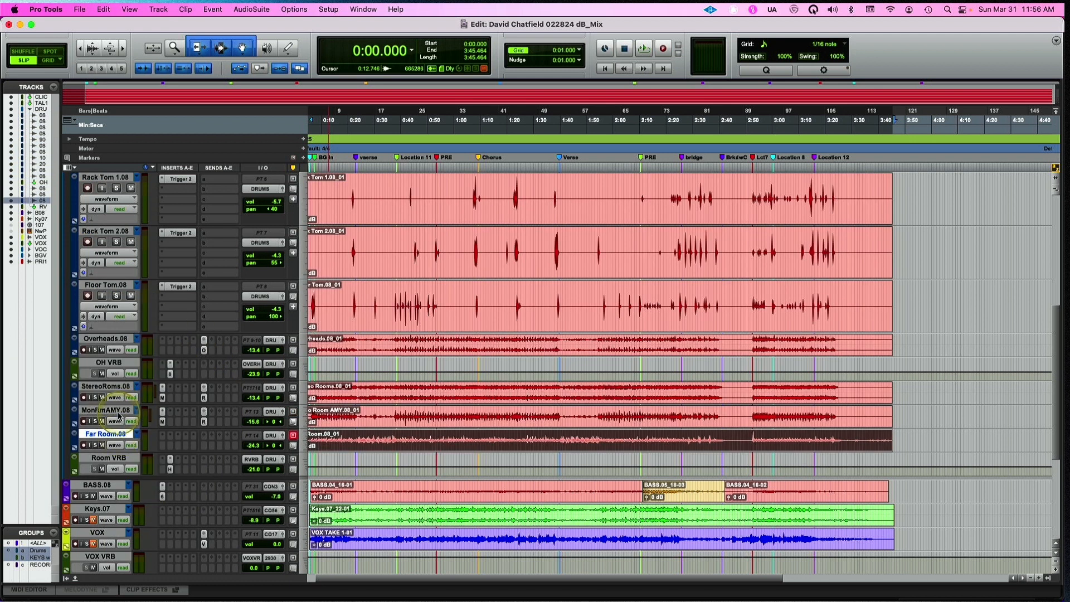
left_click(118, 415, "shift")
left_click_drag(119, 415, 129, 349)
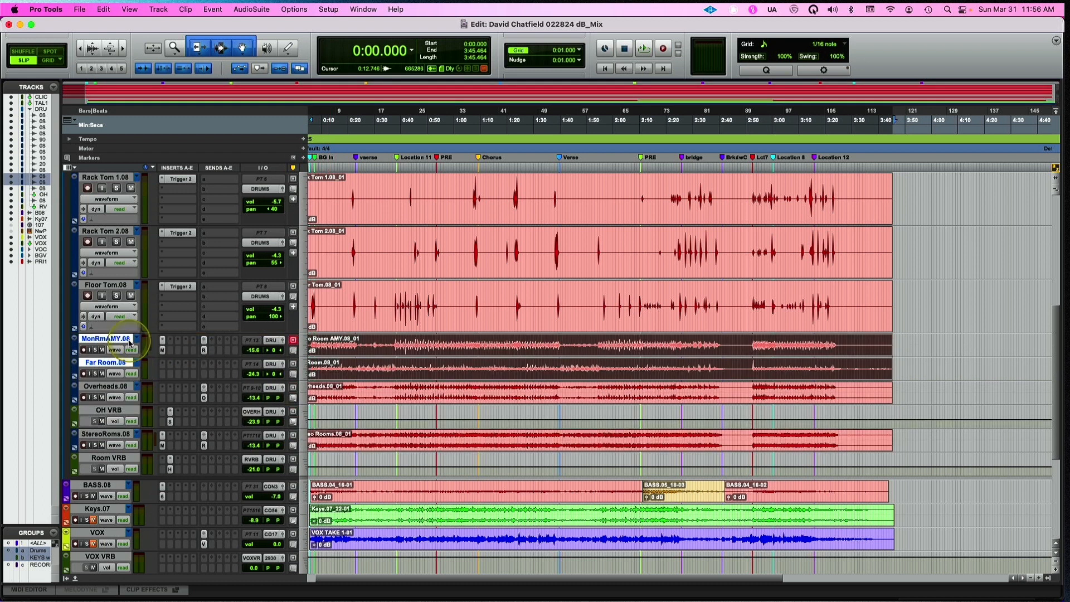
Select the tracks from Overheads.08 through StereoRoms.08 and set their clip export to WAV files in Interleaved format
left_click(107, 387)
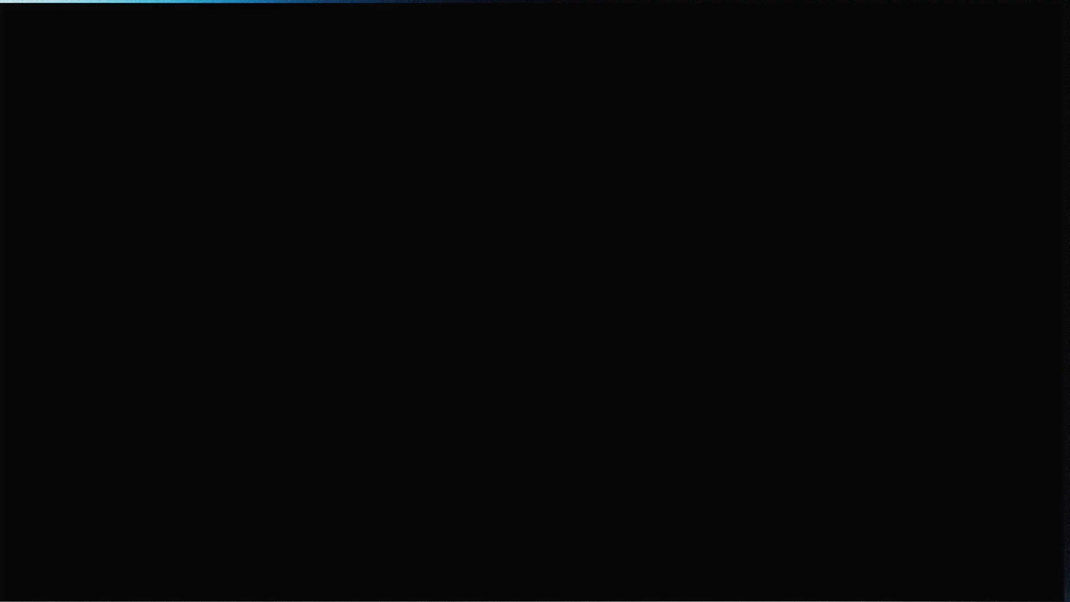
left_click(110, 434, "shift")
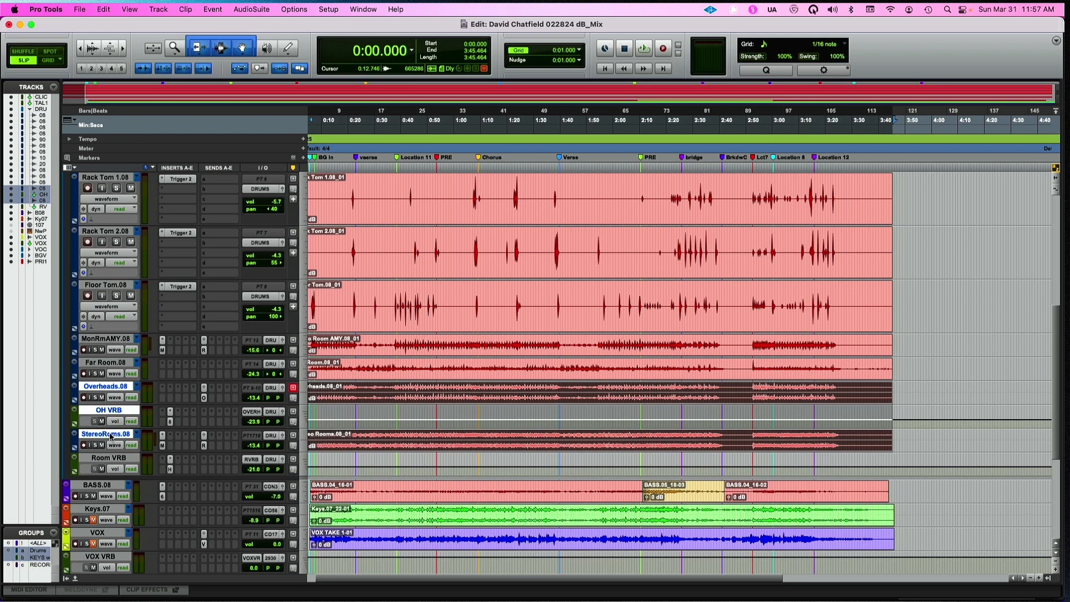
key("super+shift+k")
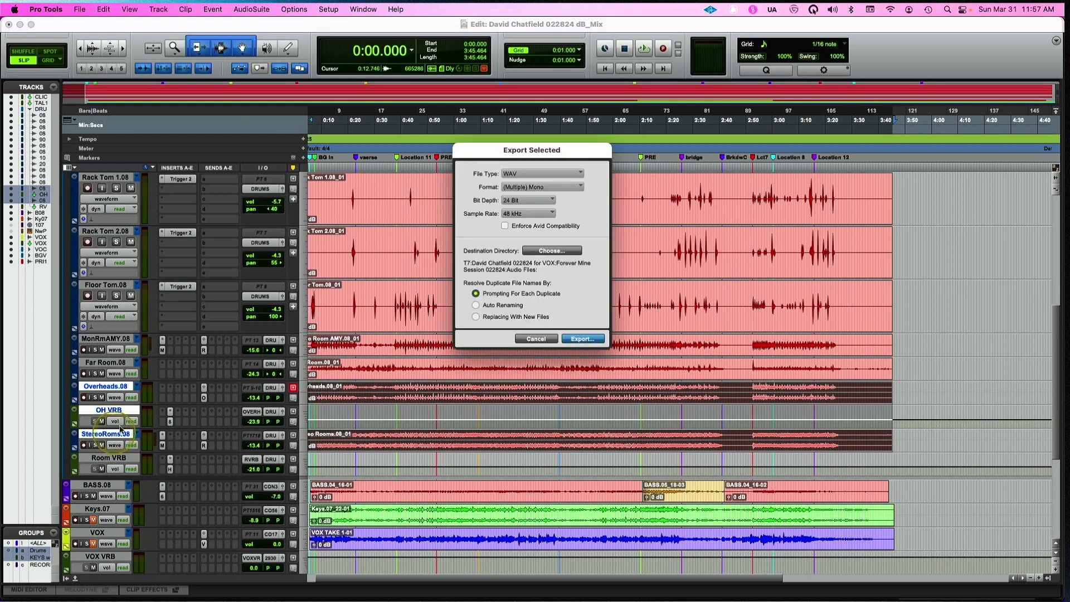
left_click(538, 187)
left_click(542, 199)
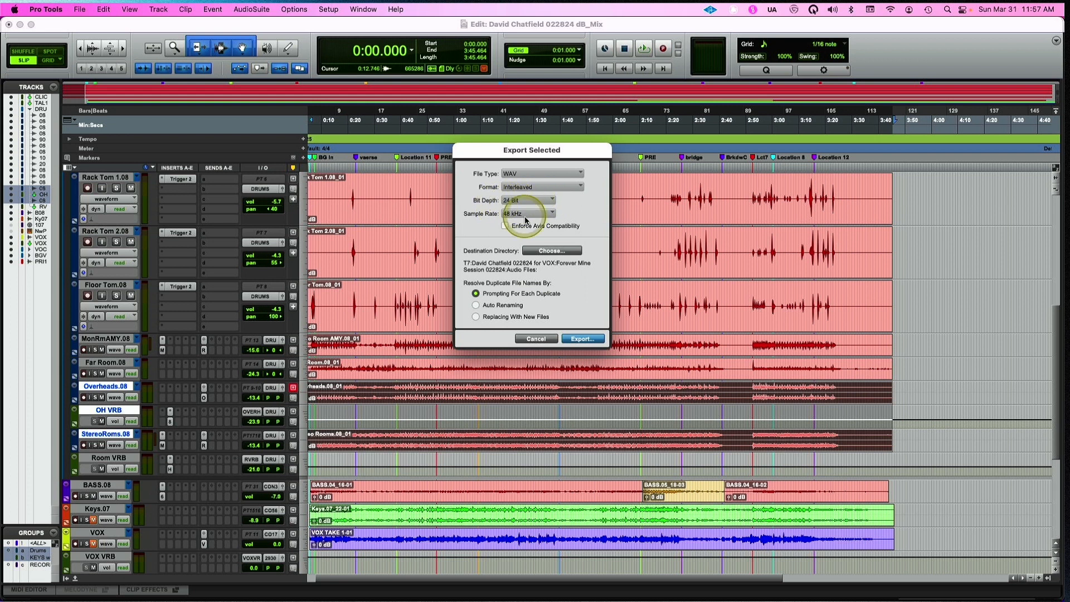
Choose the Desktop as the export destination and create a new folder named xdfghfgh there
left_click(552, 252)
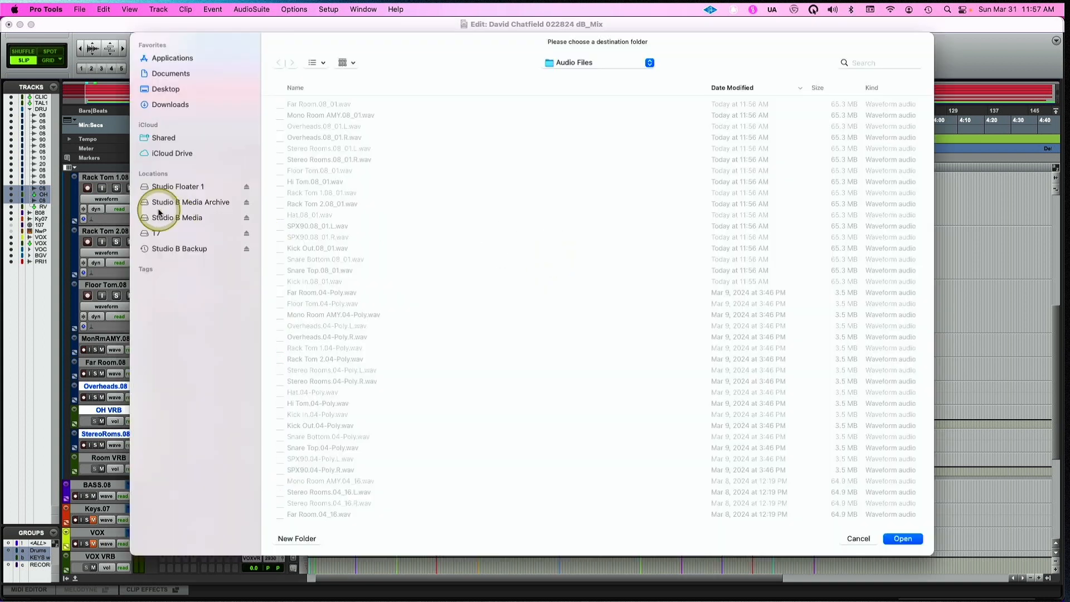
left_click(169, 89)
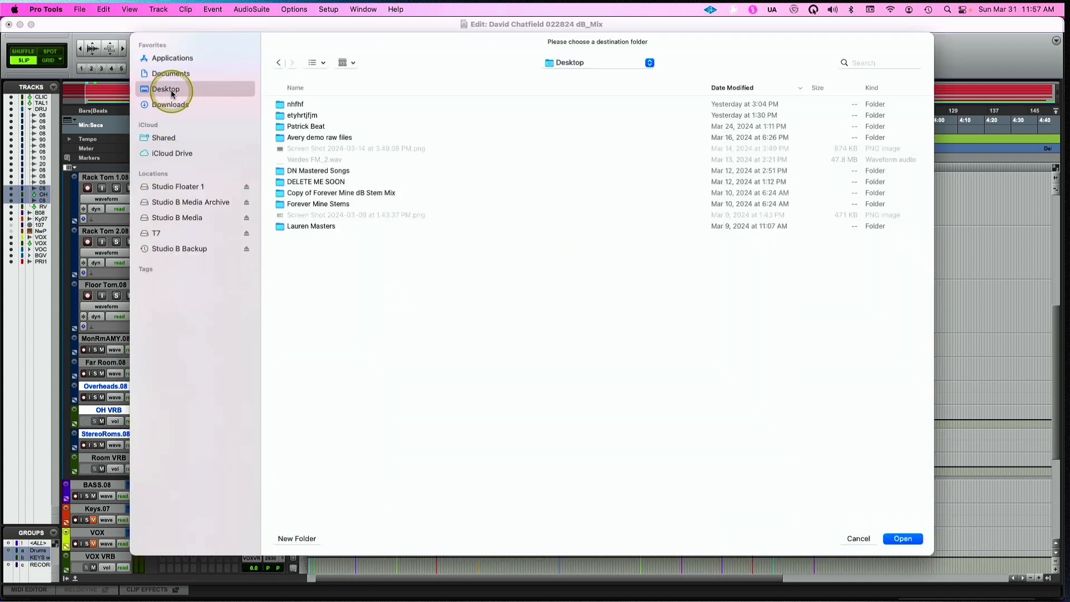
left_click(296, 538)
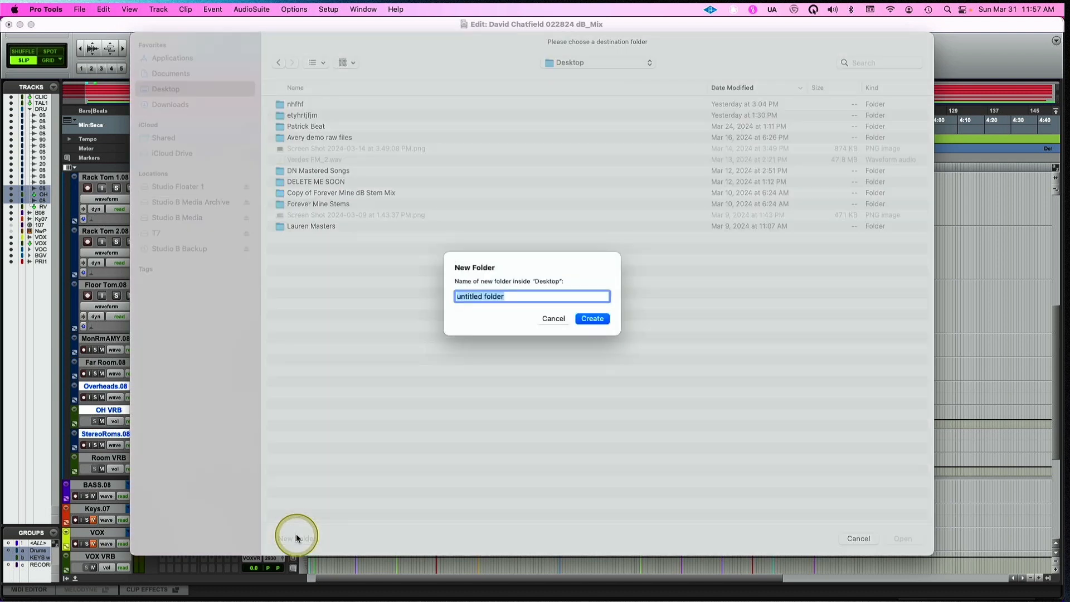
type("Chatfield")
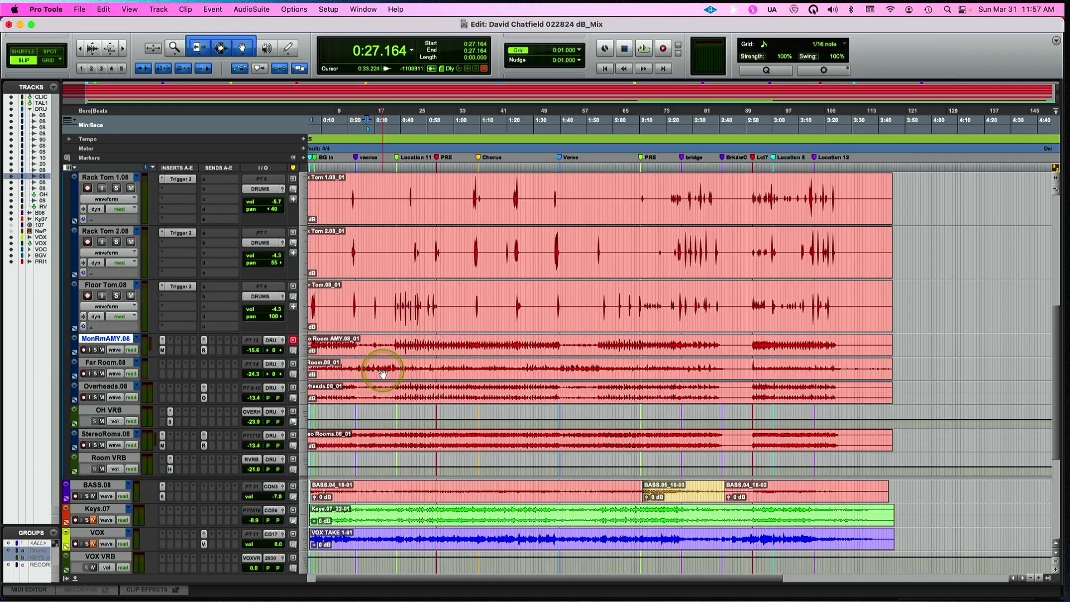
left_click(383, 374)
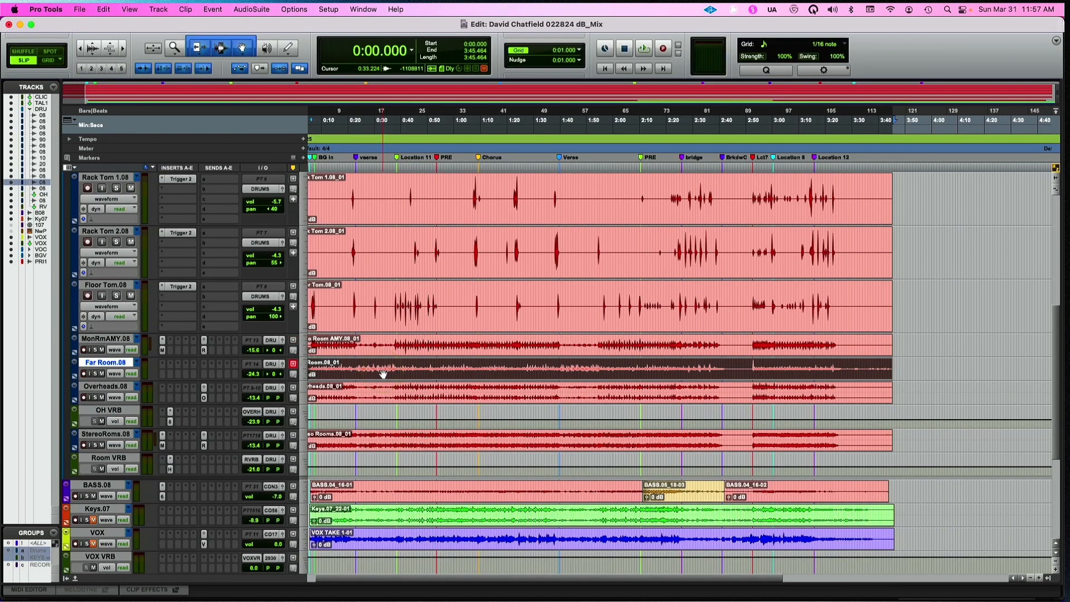
key("shift+p")
key("shift+p")
key("shift+p")
key("shift+p")
key("shift+p")
key("shift+p")
key("shift+p")
key("shift+p")
key("shift+p")
key("shift+p")
key("shift+p")
key("shift+p")
key("shift+p")
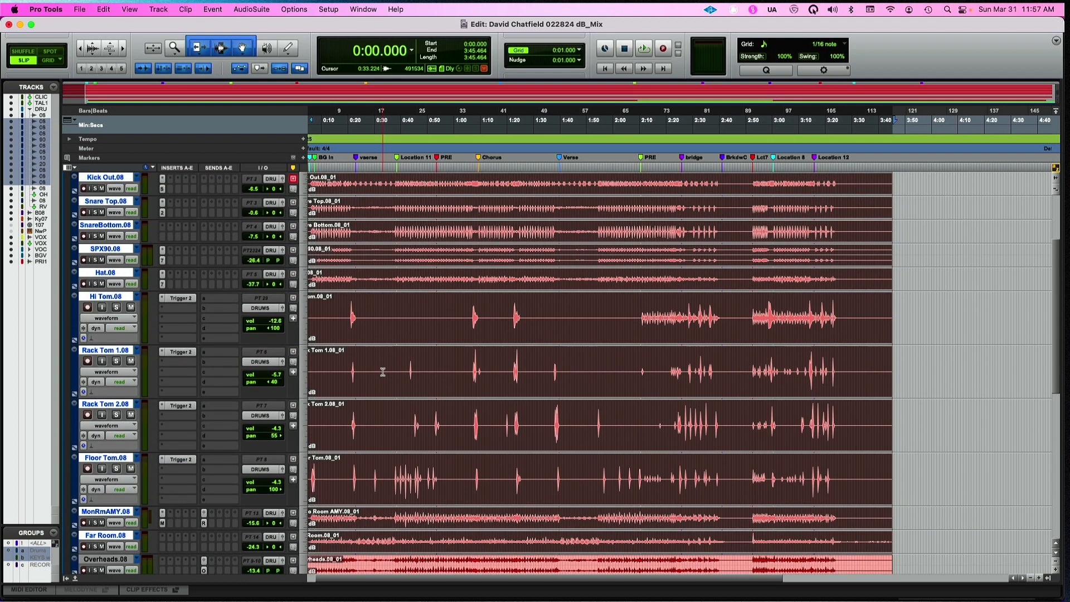
key("super+shift+k")
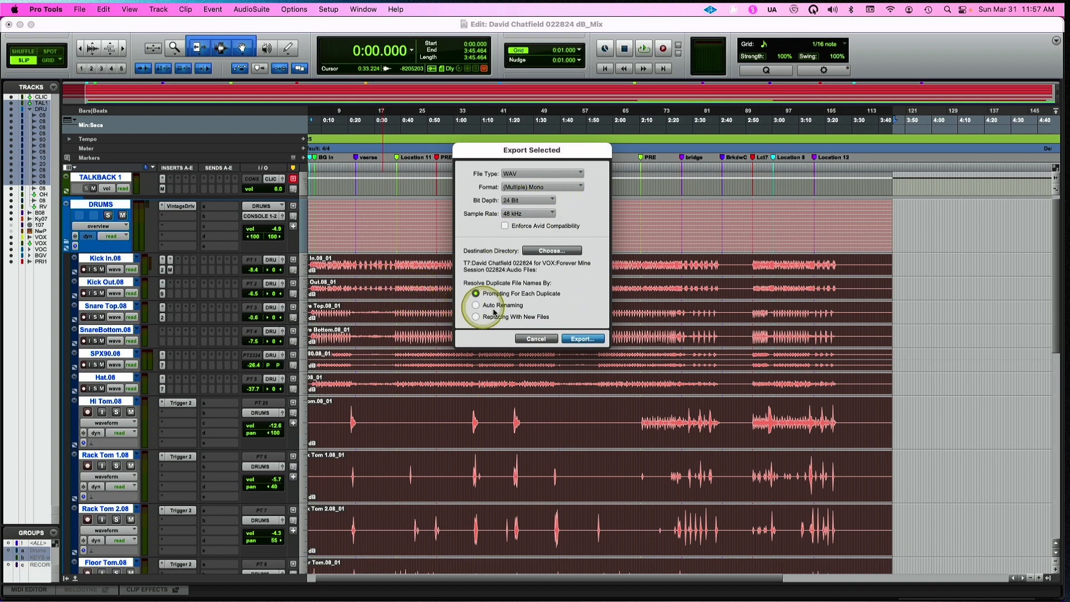
left_click(548, 257)
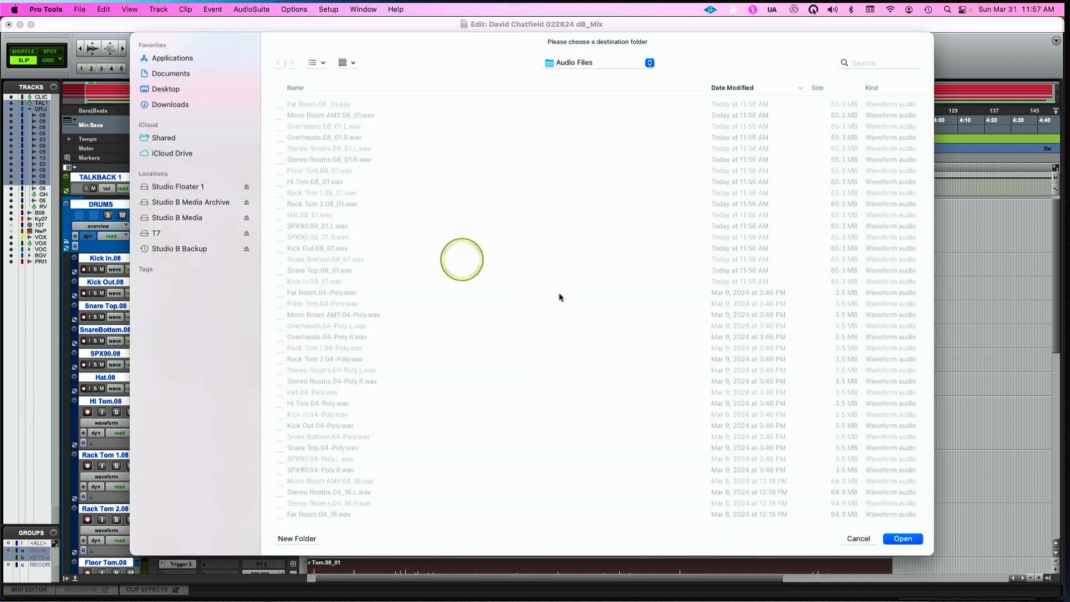
left_click(857, 538)
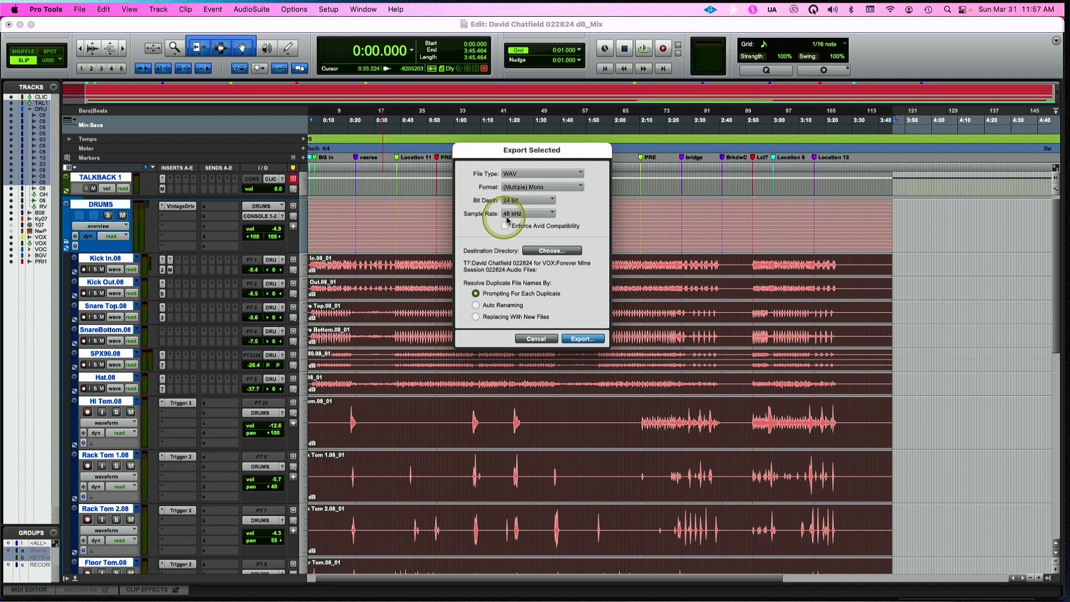
left_click(536, 339)
left_click(534, 288)
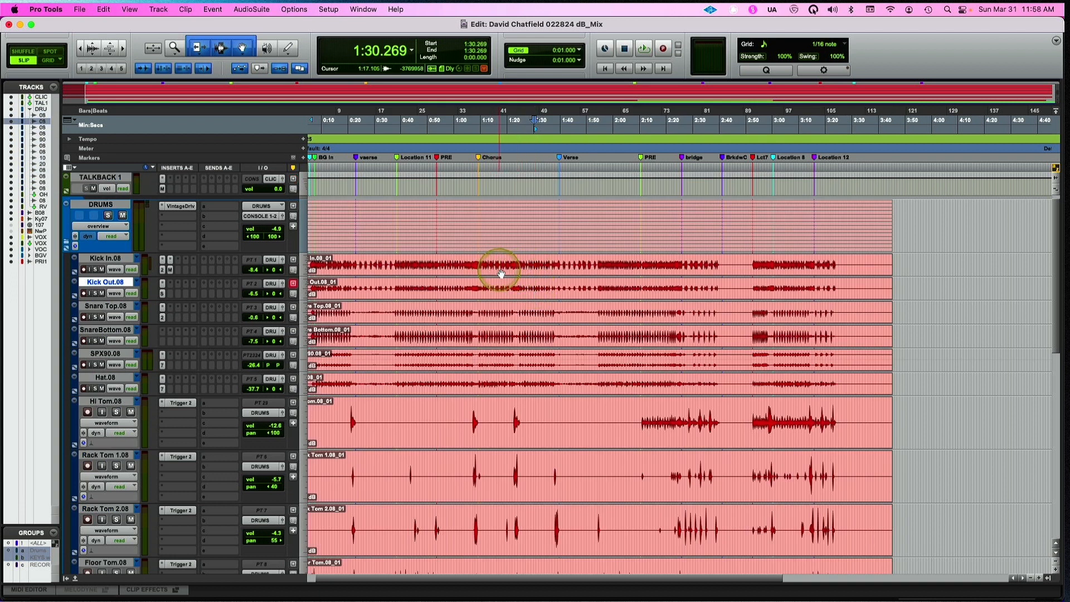
left_click(67, 245)
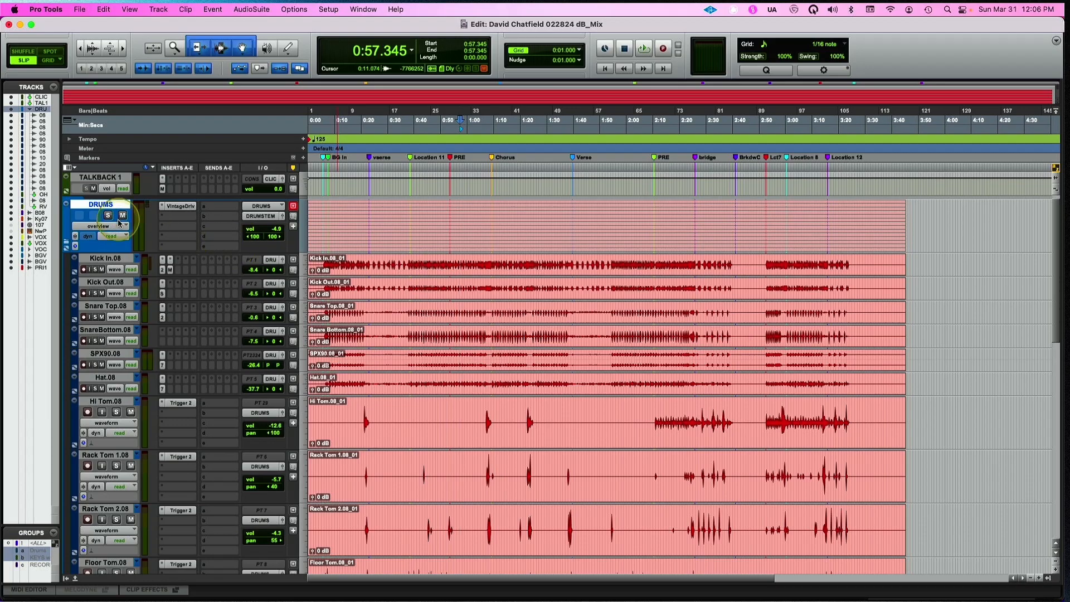
Examine the insert plug-ins on the drum tracks in the Mix window, including the Magma Channel Strip on Kick In.08
key("super+equal")
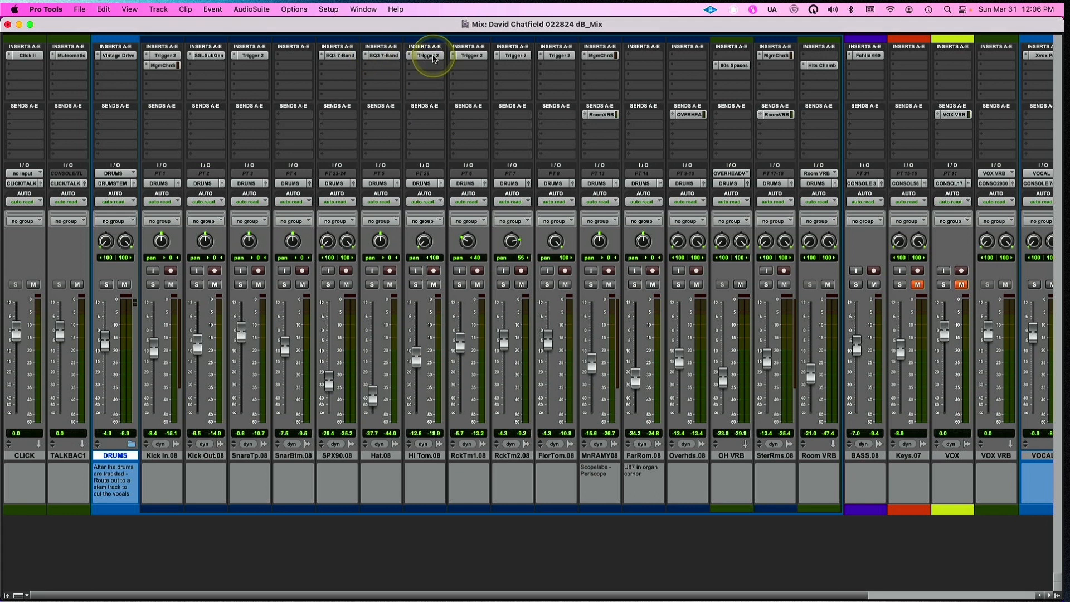
left_click(431, 56)
left_click(432, 56)
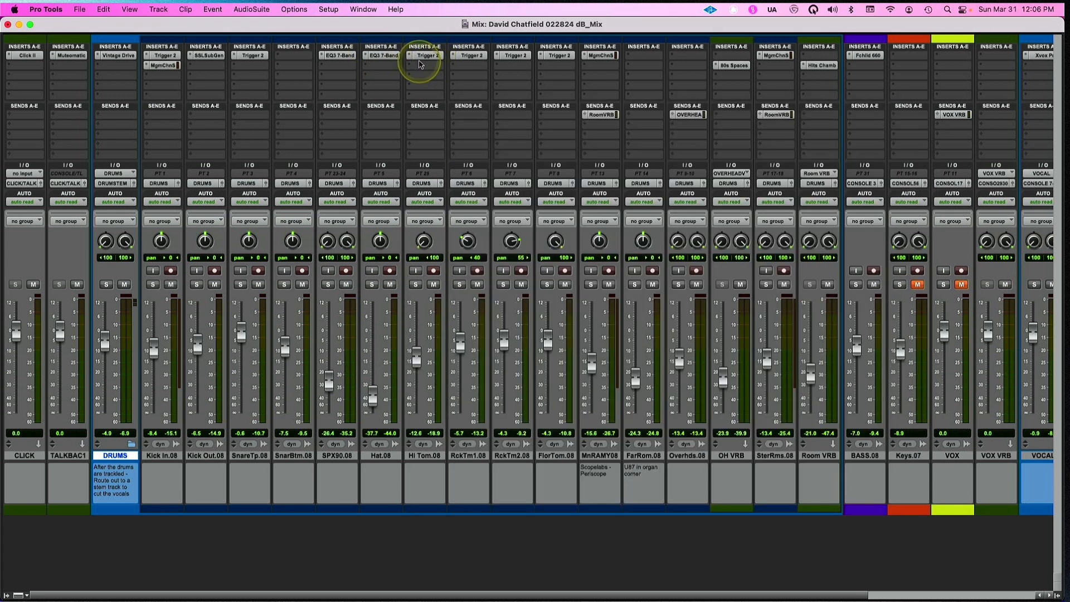
left_click(163, 65)
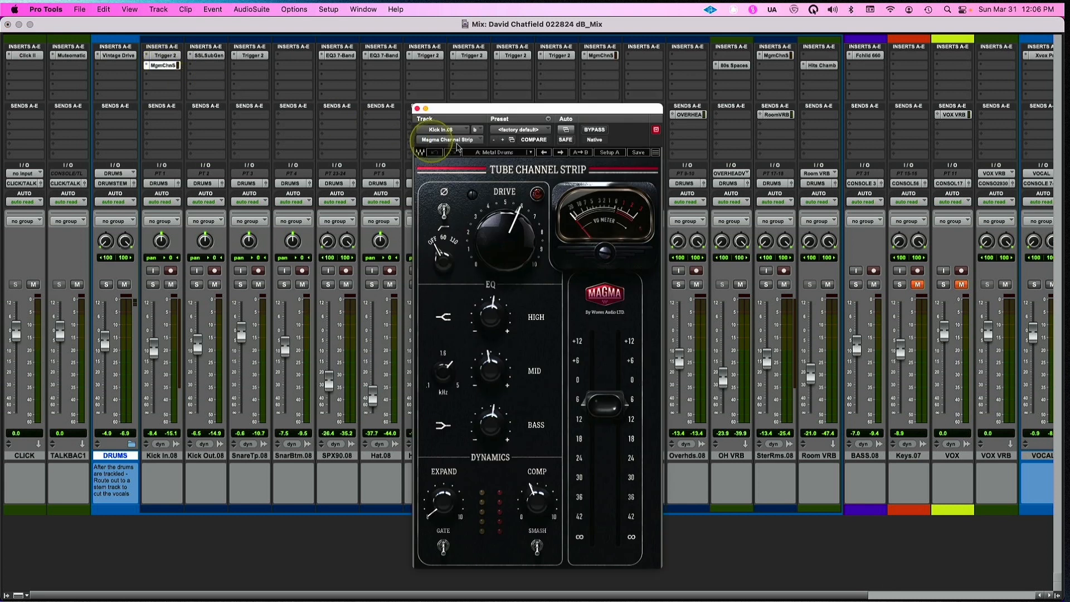
left_click(416, 108)
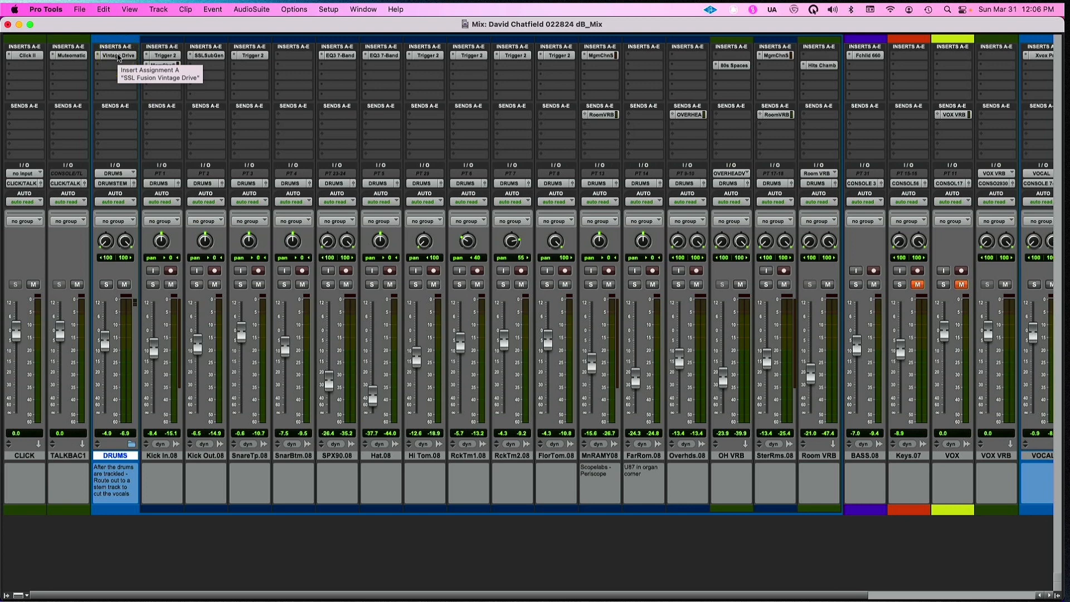
key("super+equal")
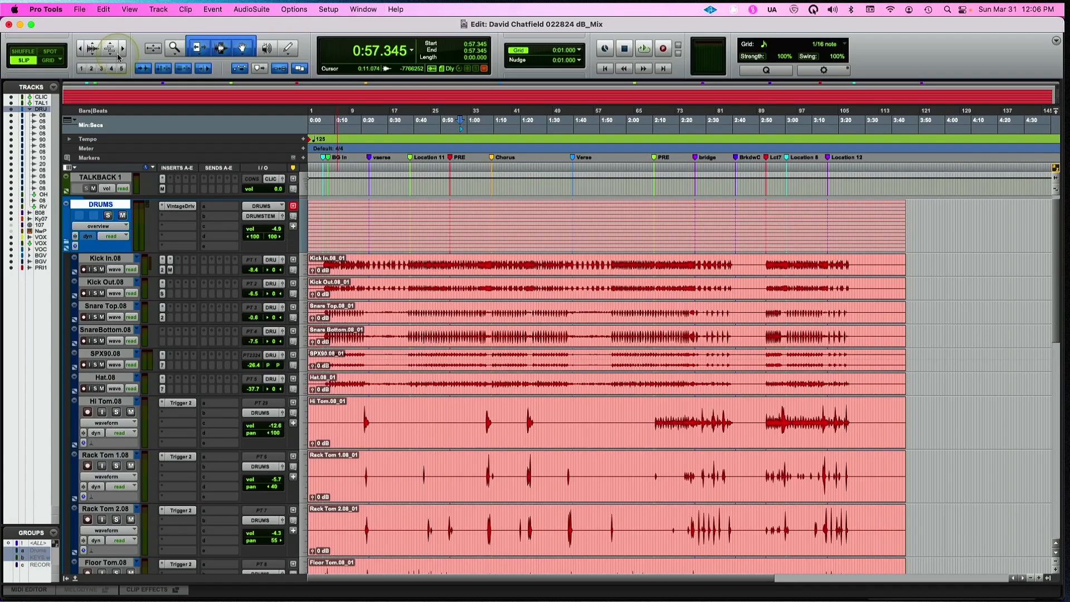
Route the output of the collapsed DRUMS folder track to CONSOLE 1-2 and inspect its SSL Fusion Vintage Drive insert
left_click(67, 244)
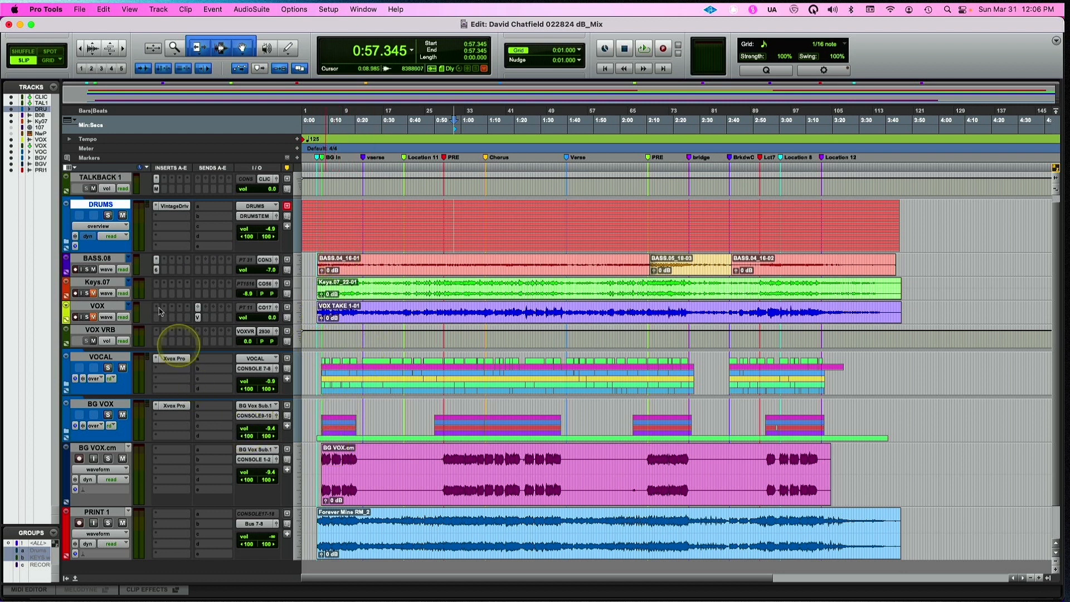
left_click(254, 216)
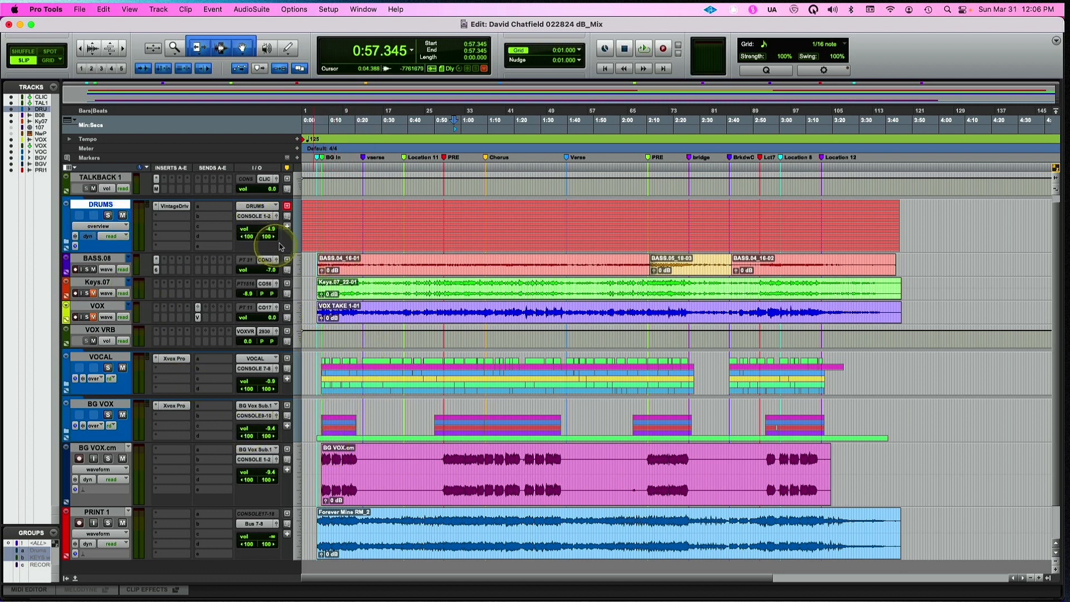
left_click(174, 206)
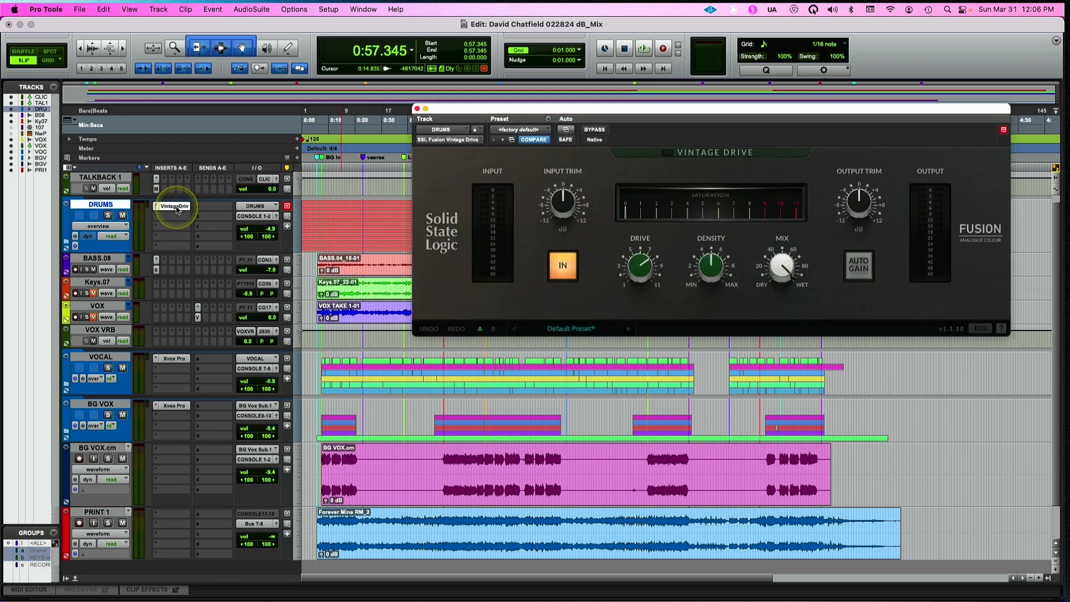
left_click(417, 108)
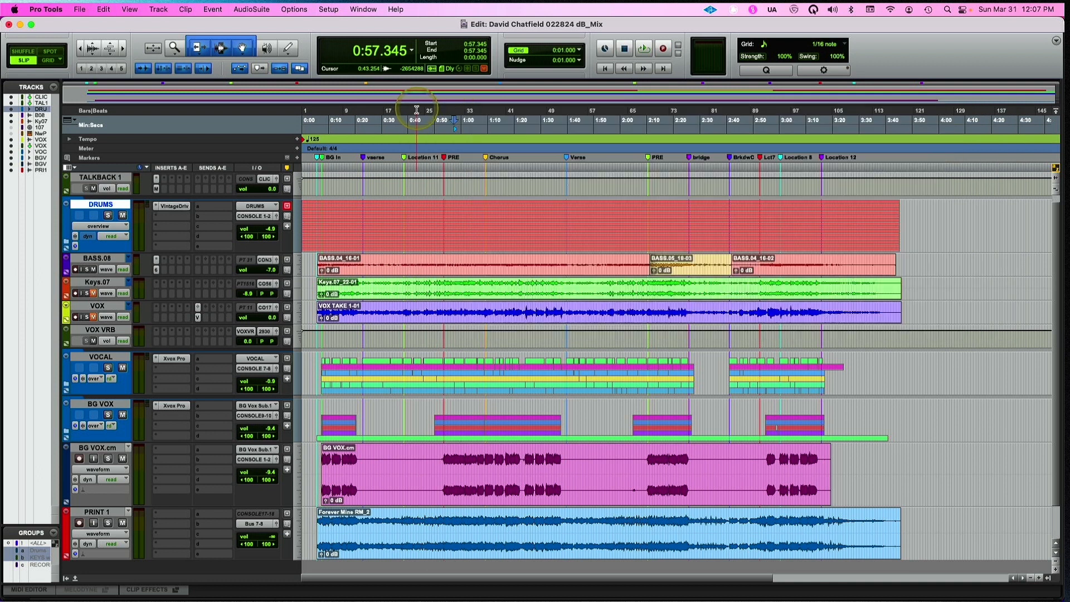
Commit the DRUMS folder track offline with consolidated clips and rendered pan, inserting the new track after it
right_click(115, 202)
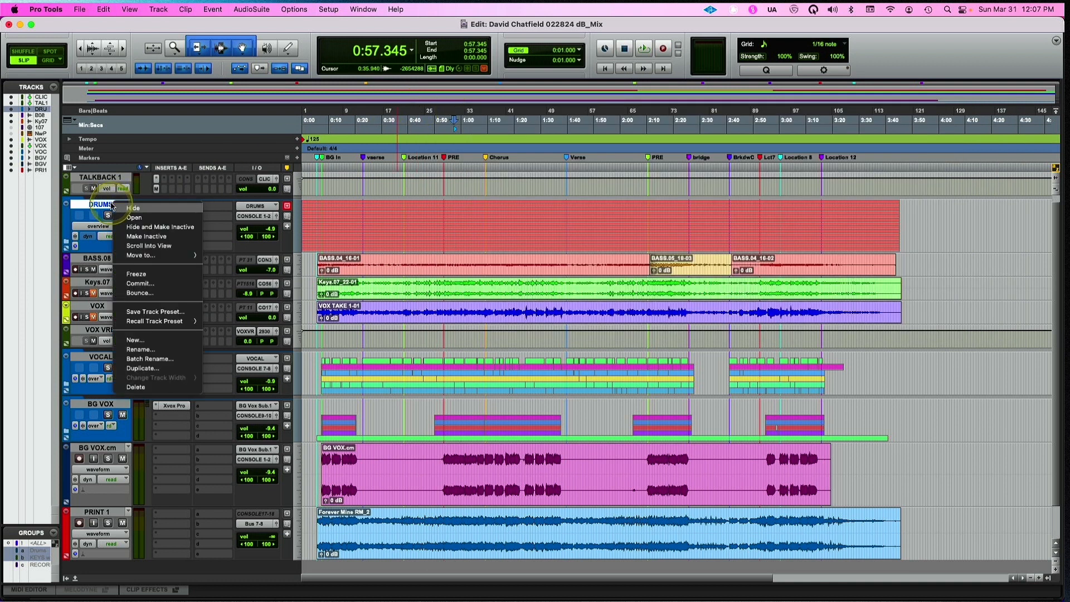
left_click(138, 284)
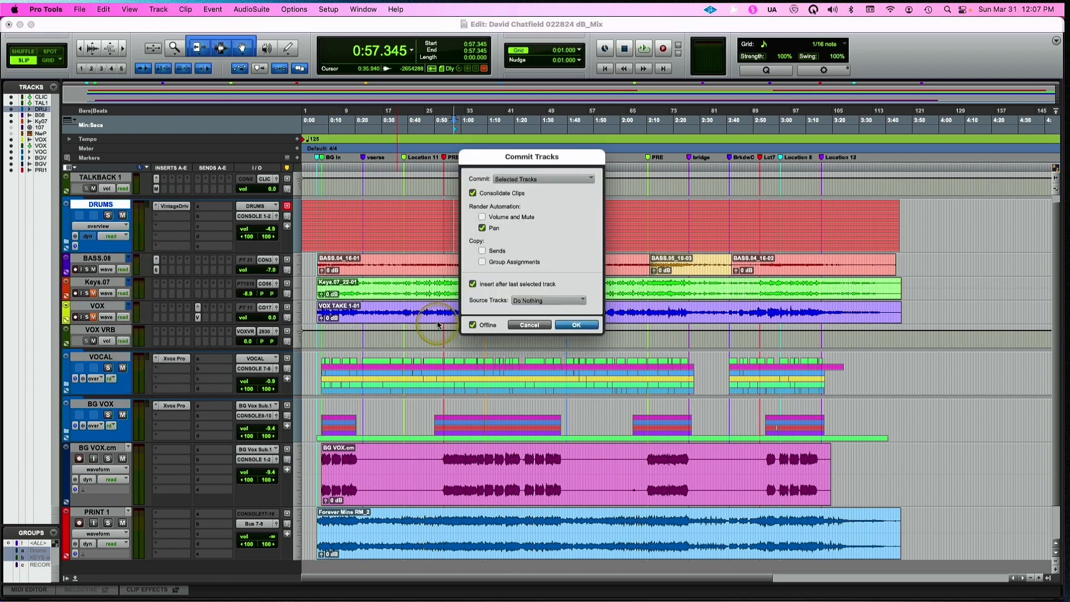
left_click(473, 324)
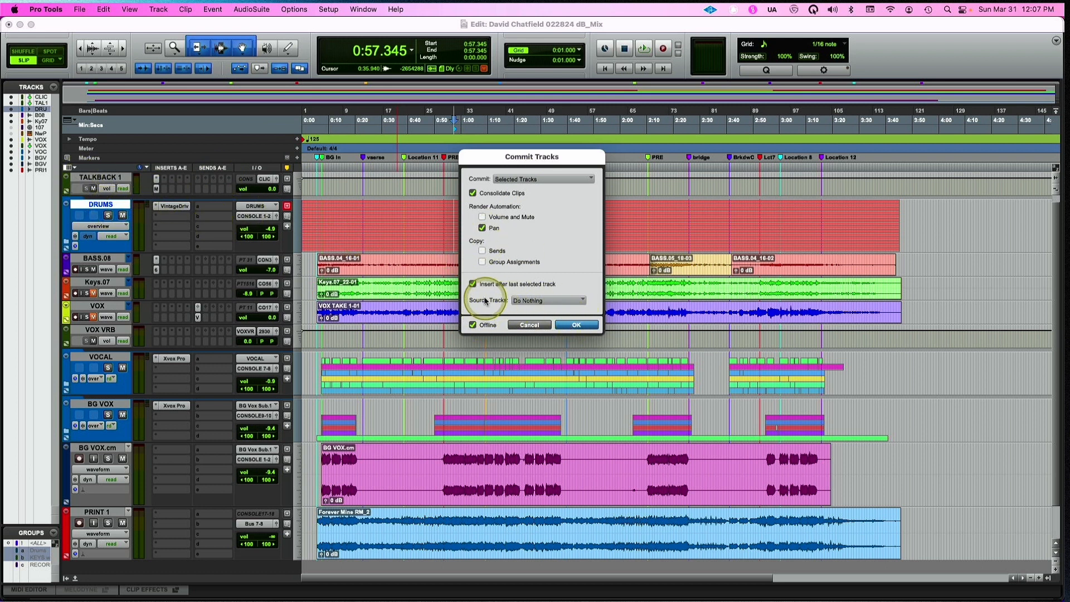
left_click(570, 325)
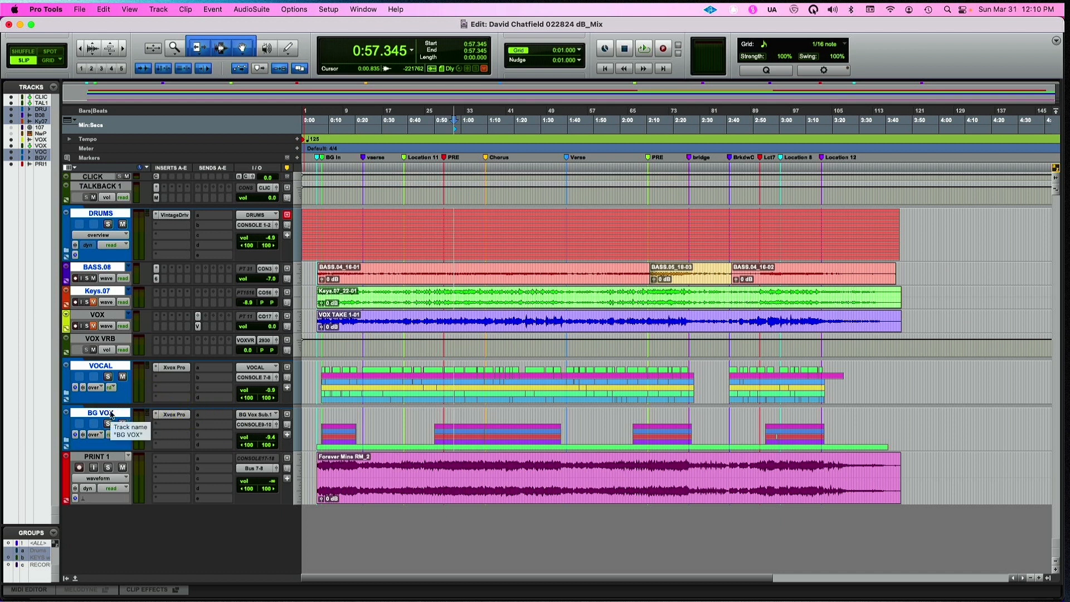
Commit the selected DRUMS, BASS.08, Keys.07, VOCAL and BG VOX tracks offline with consolidated clips and rendered pan, leaving the source tracks untouched
right_click(103, 212)
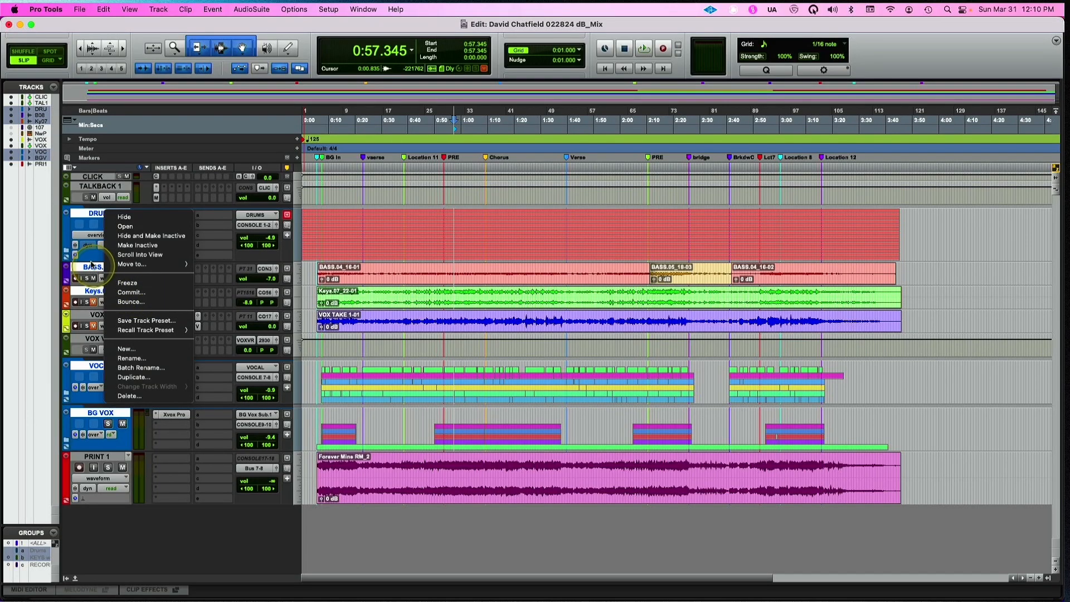
left_click(142, 302)
left_click(132, 292)
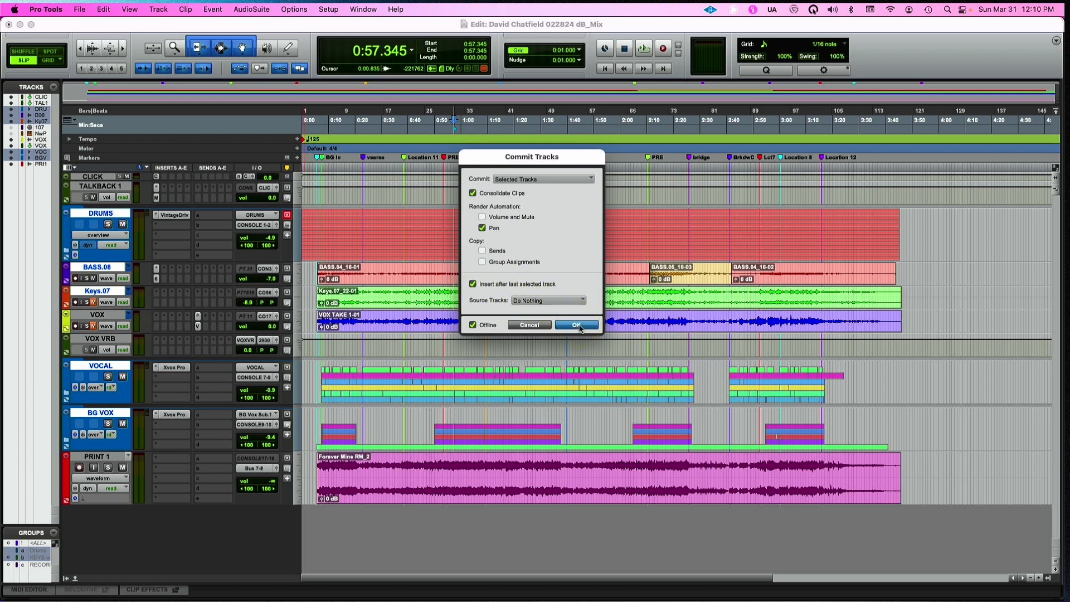
left_click(578, 325)
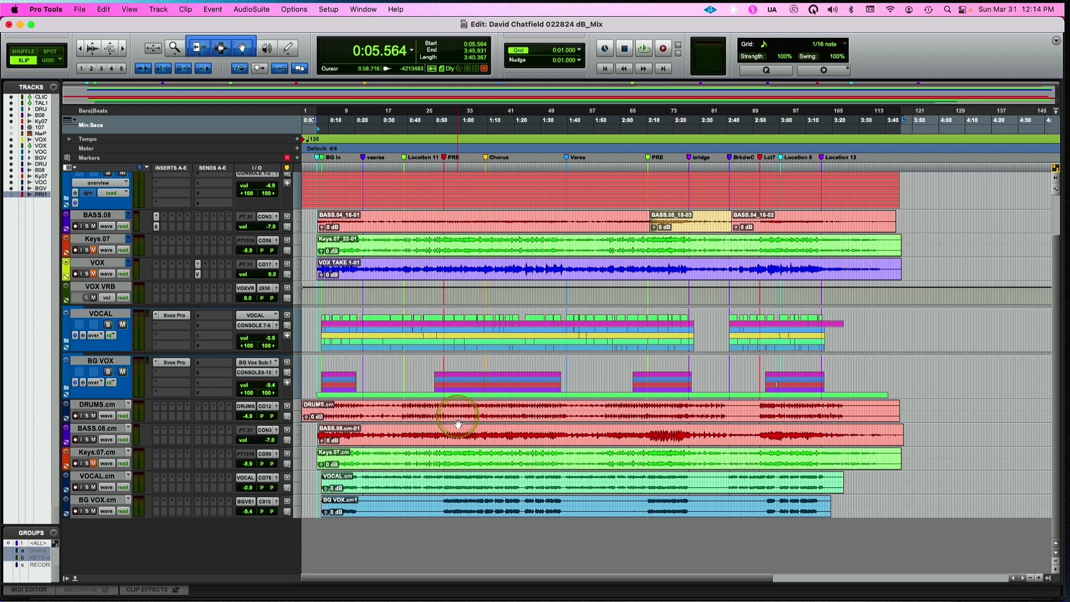
Compare where the committed bass clip, the first original bass clip and the committed drum clip start relative to the session start
left_click(461, 444)
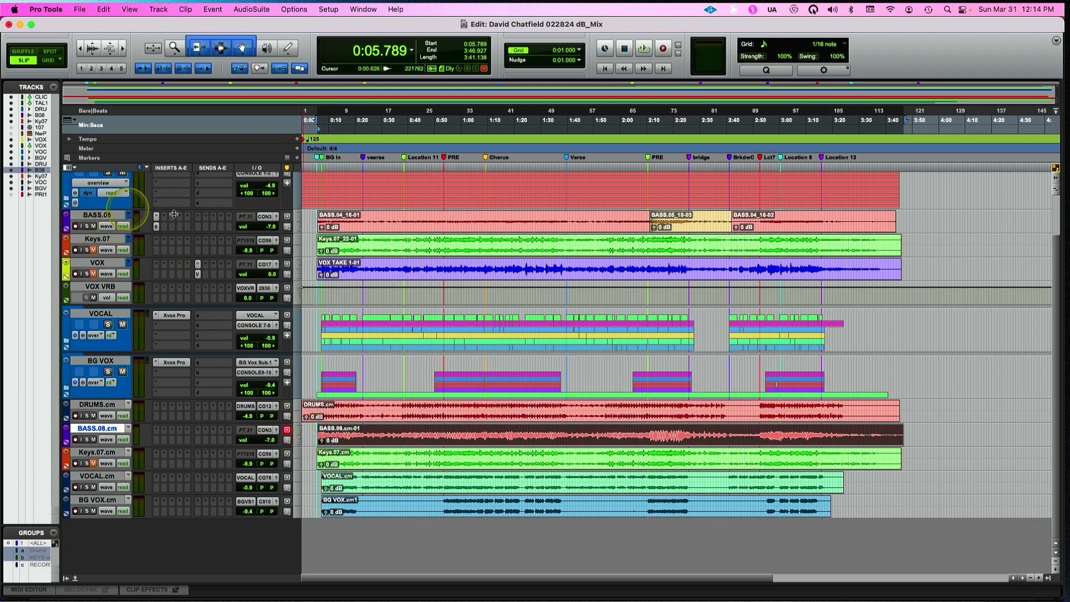
left_click(339, 228)
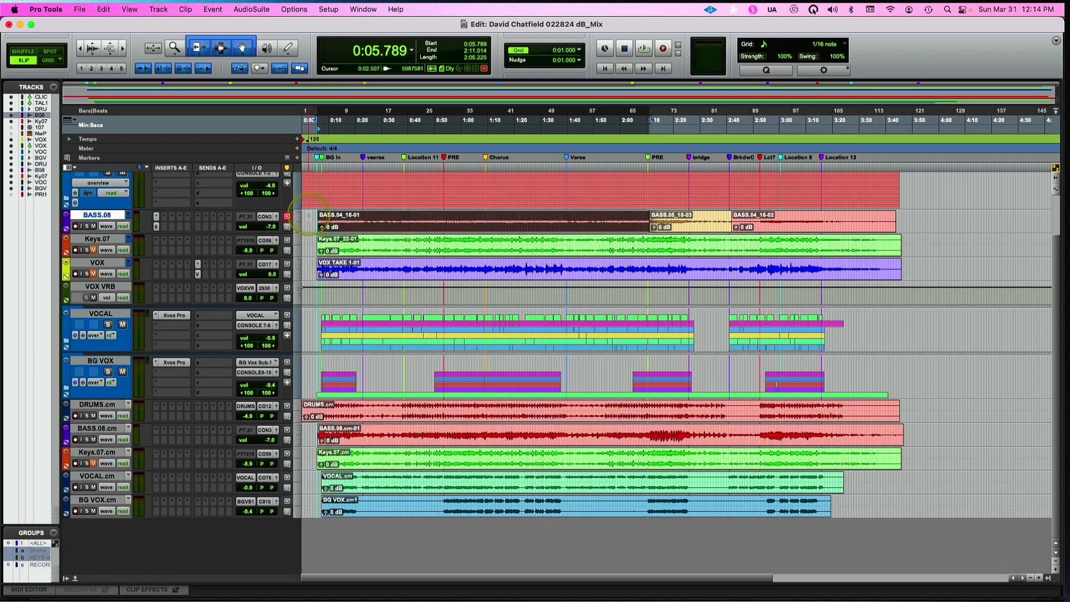
left_click_drag(314, 221, 299, 218)
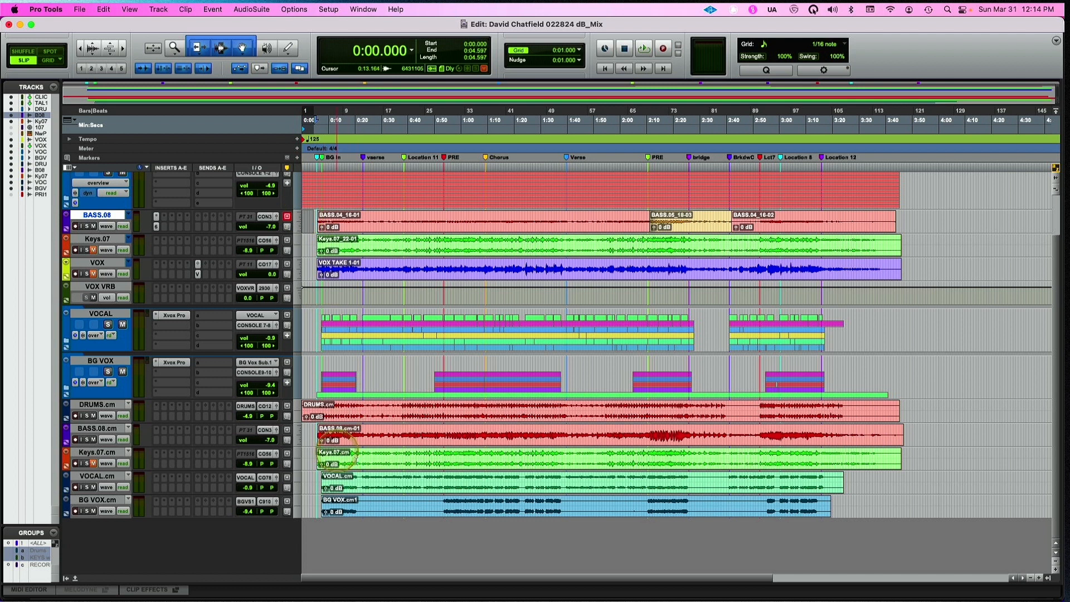
left_click(379, 421)
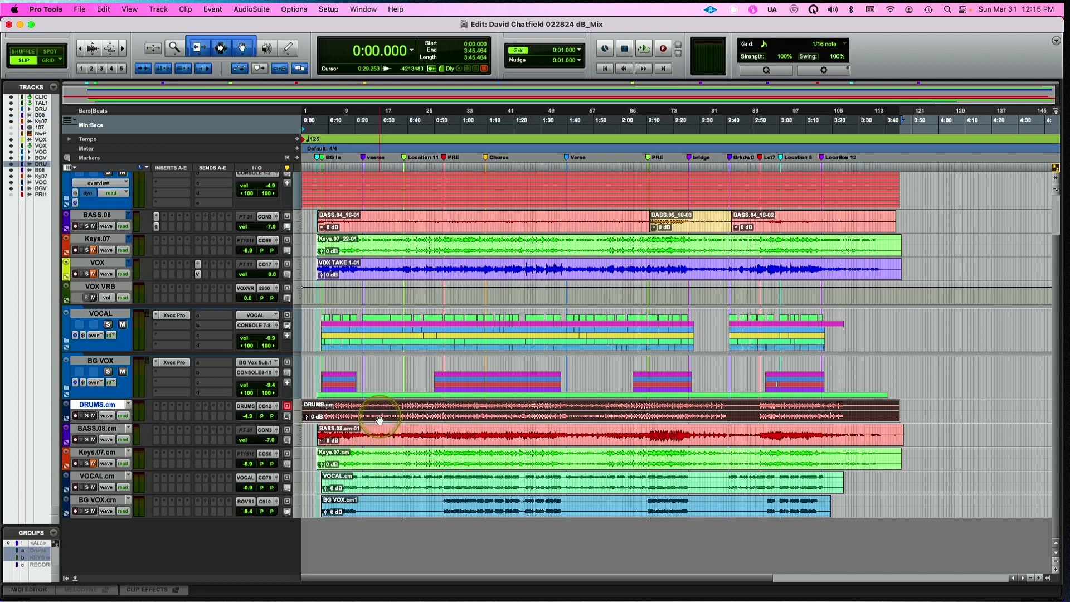
Consolidate the committed BASS.08, Keys.07, VOCAL and BG VOX clips so that each one starts at the session start
left_click(382, 440)
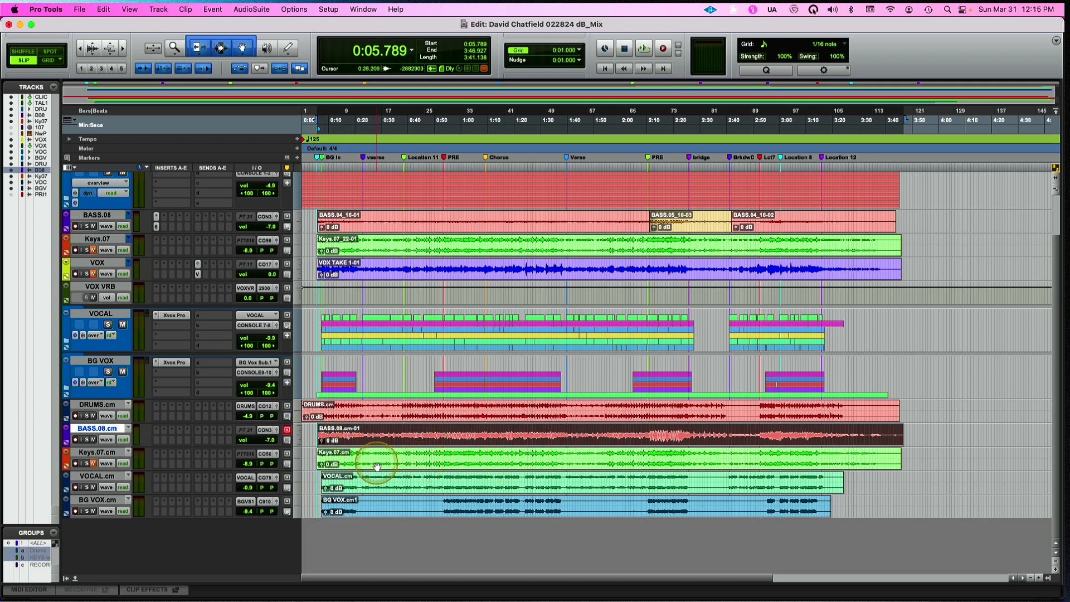
left_click(370, 462, "shift")
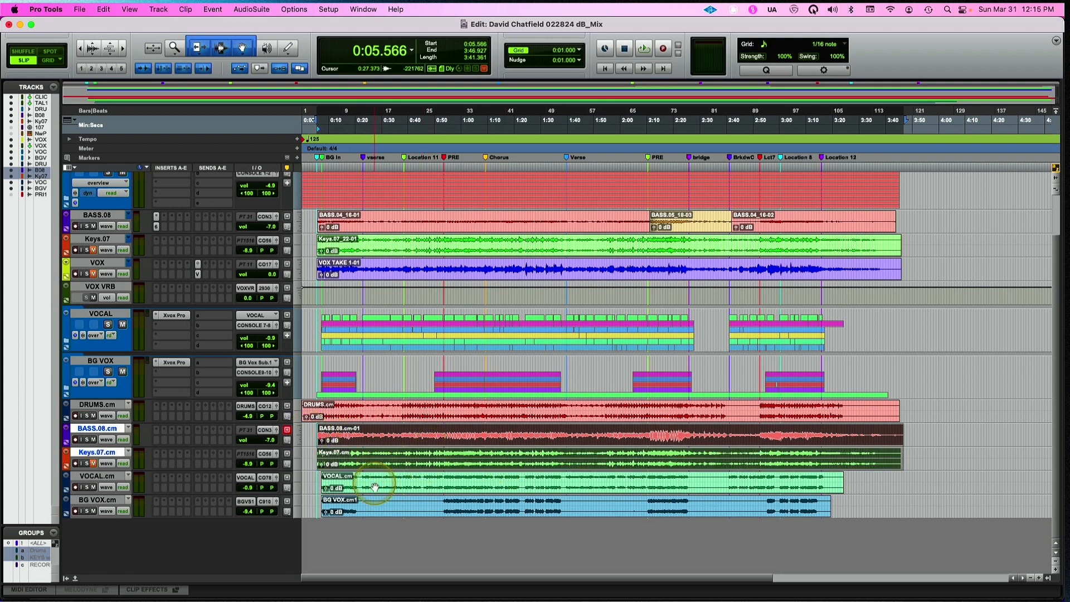
left_click(370, 483, "shift")
left_click(371, 510, "shift")
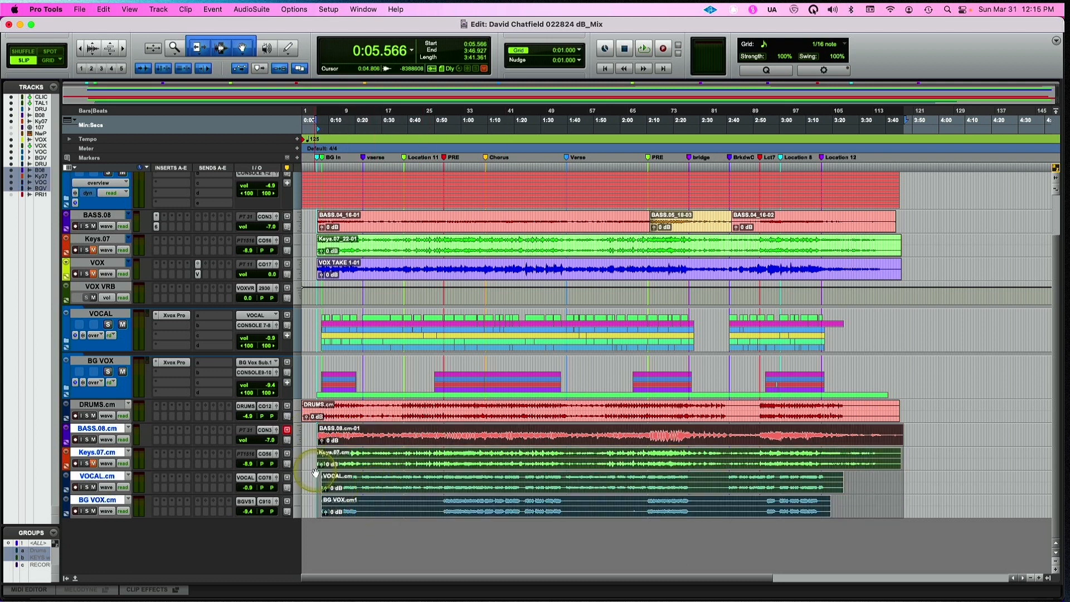
left_click_drag(316, 434, 285, 430)
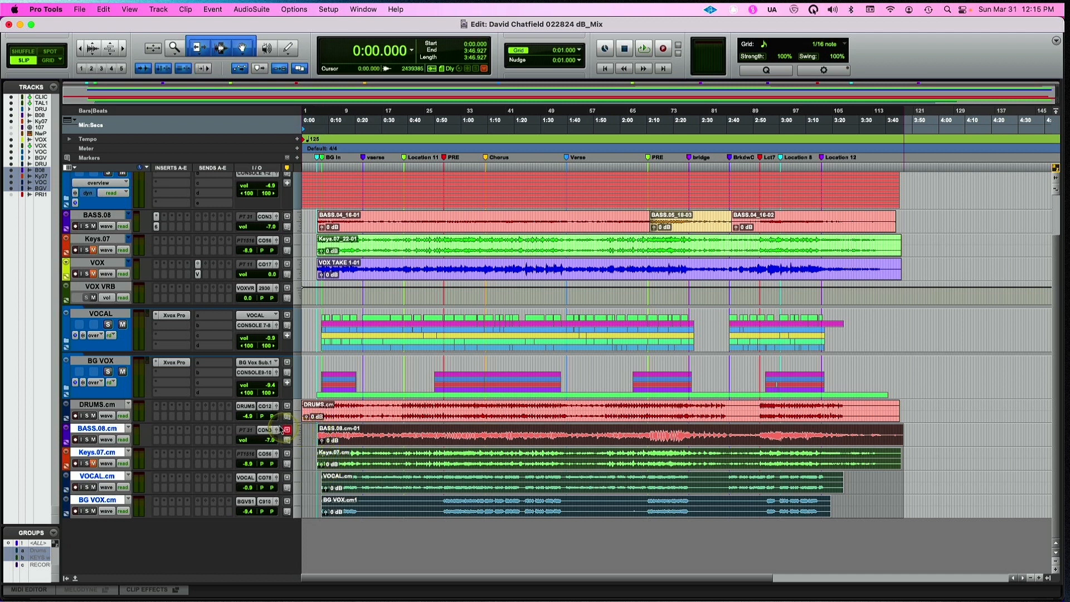
key("alt+shift+3")
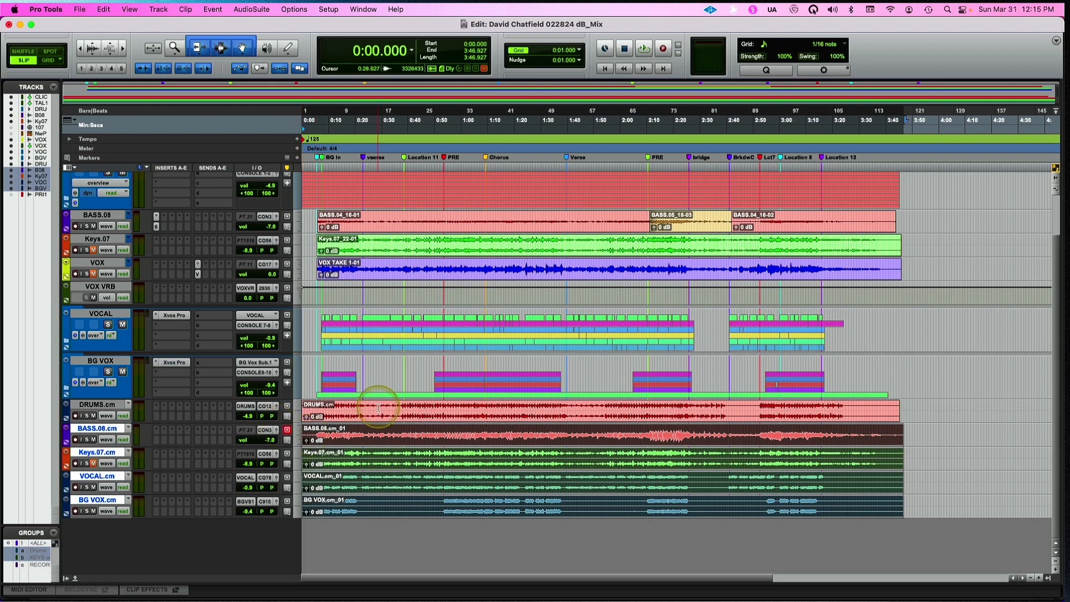
Select the committed DRUMS, BASS.08, Keys.07, VOCAL and BG VOX clips, review their Export Selected settings, and close the dialog without exporting
left_click(439, 418)
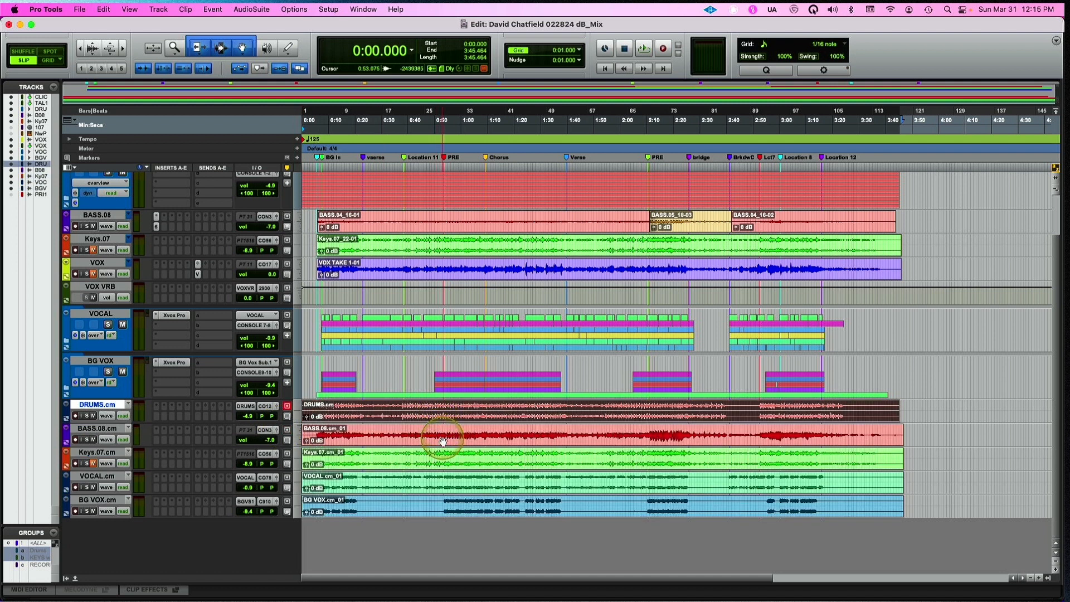
left_click(443, 440, "shift")
left_click(446, 460, "shift")
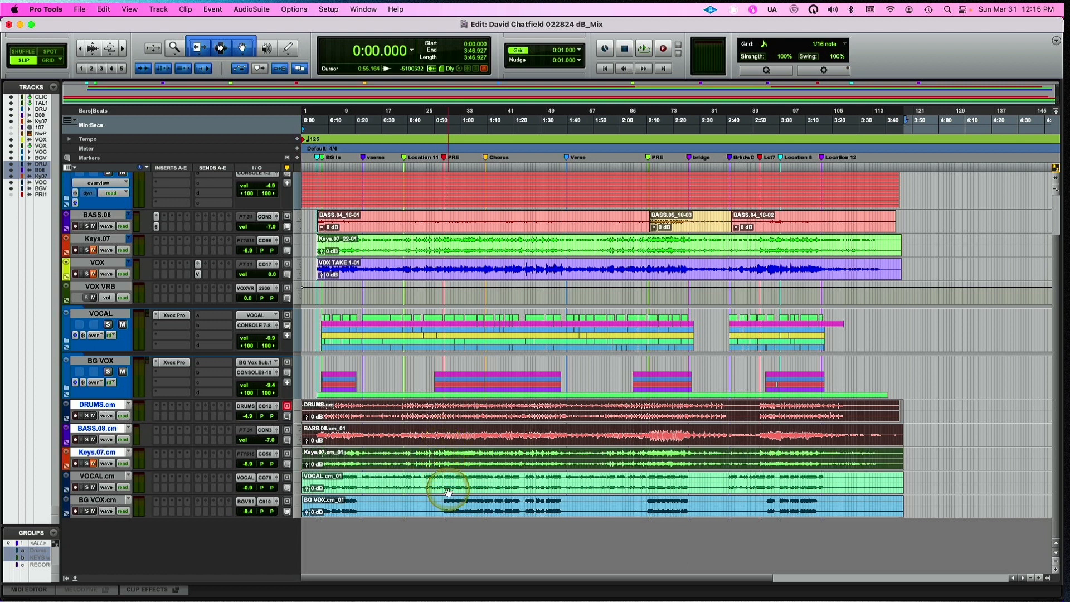
left_click(448, 490, "shift")
left_click(451, 511, "shift")
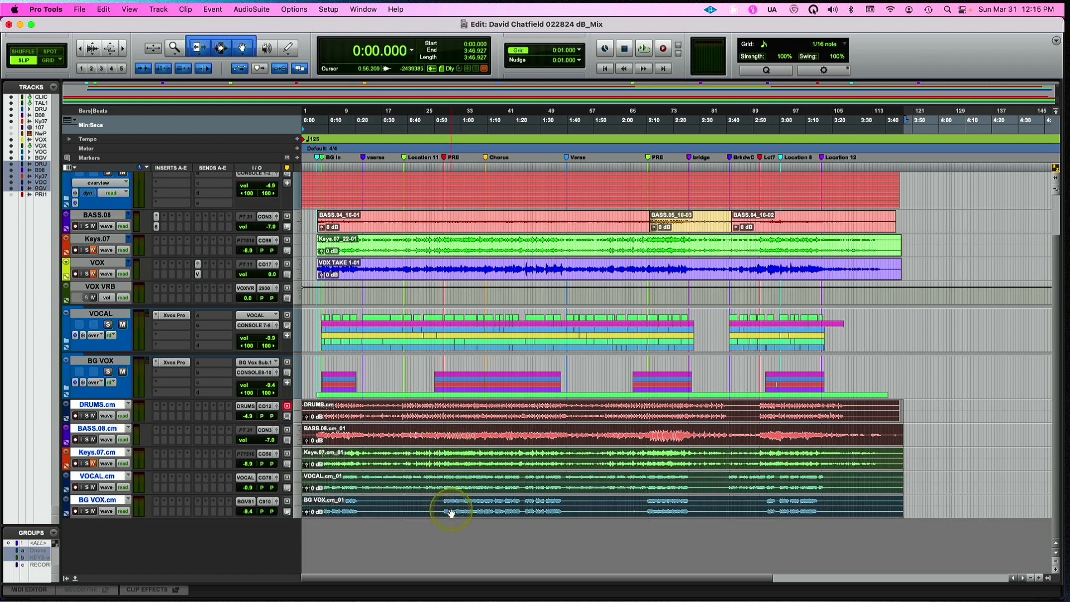
key("super+shift+k")
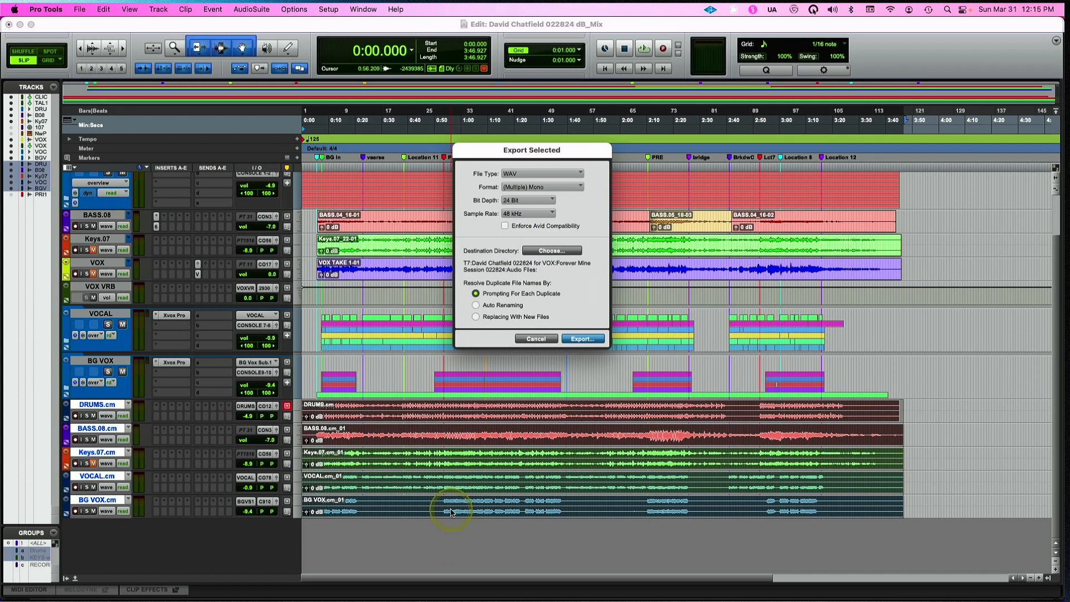
left_click(535, 339)
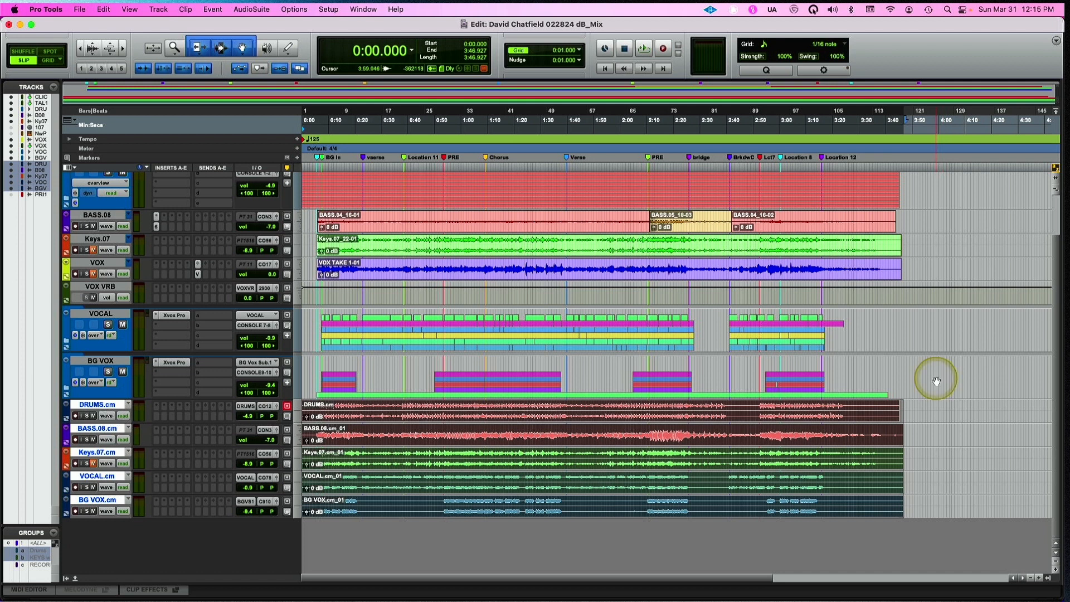
Clear the multi-clip selection and select only the committed DRUMS clip
left_click(904, 367)
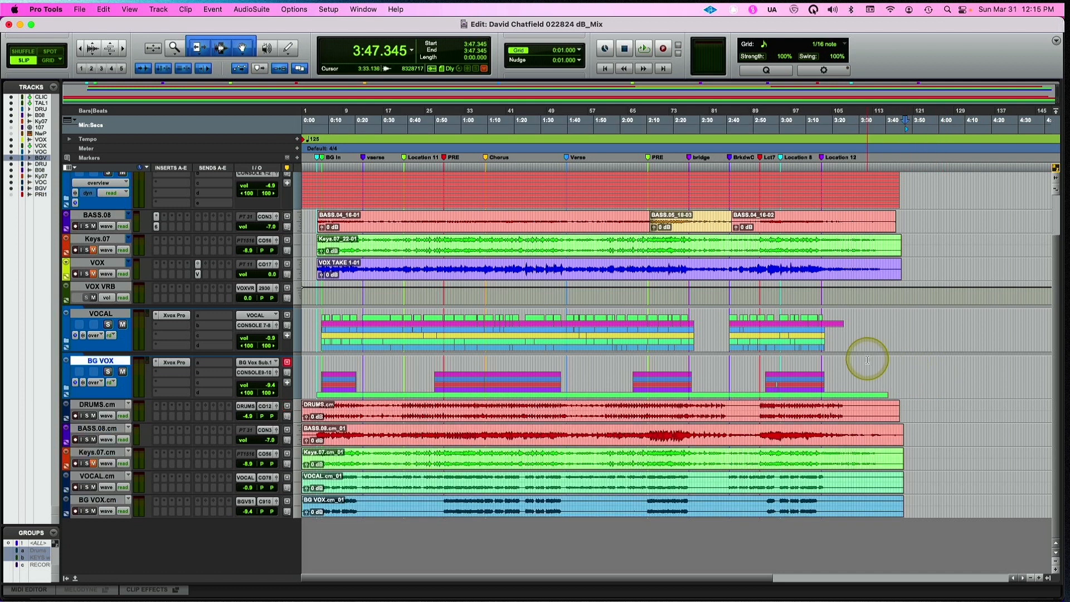
left_click(529, 422)
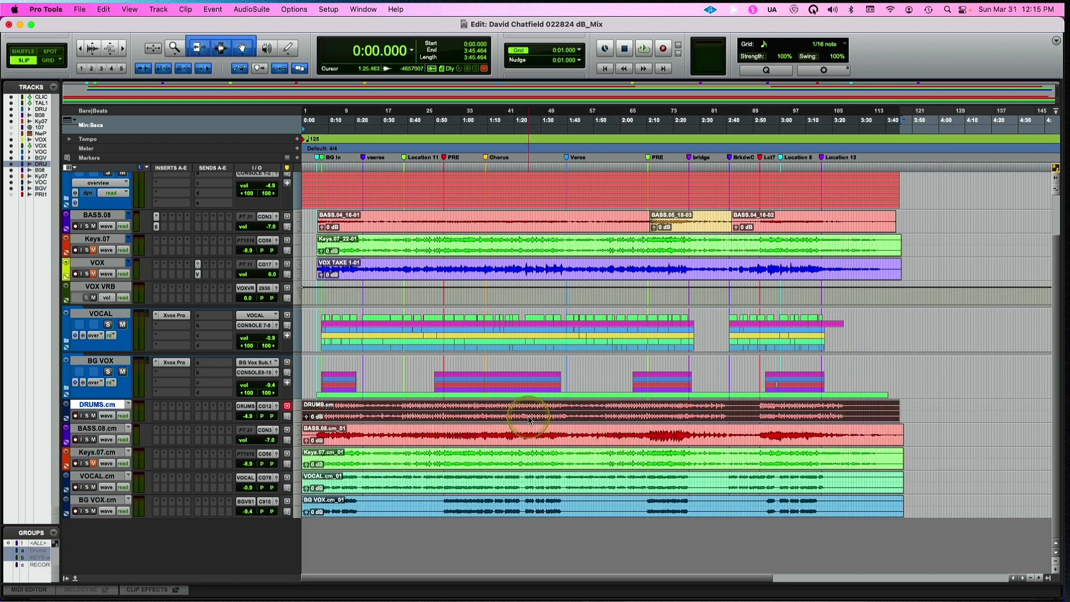